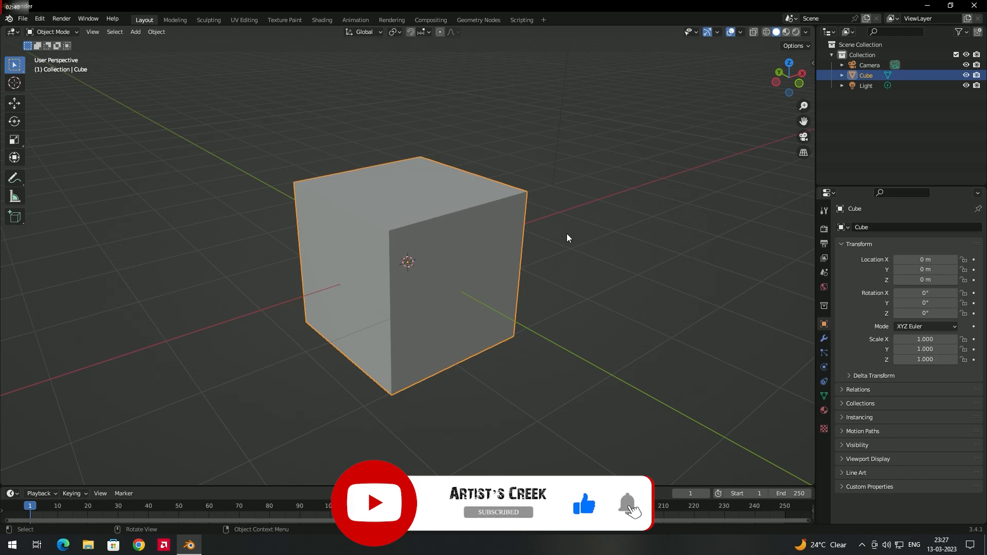
Step: Enter Edit Mode on the cube and add a horizontal loop cut around it, slid somewhat above the middle
key(Tab)
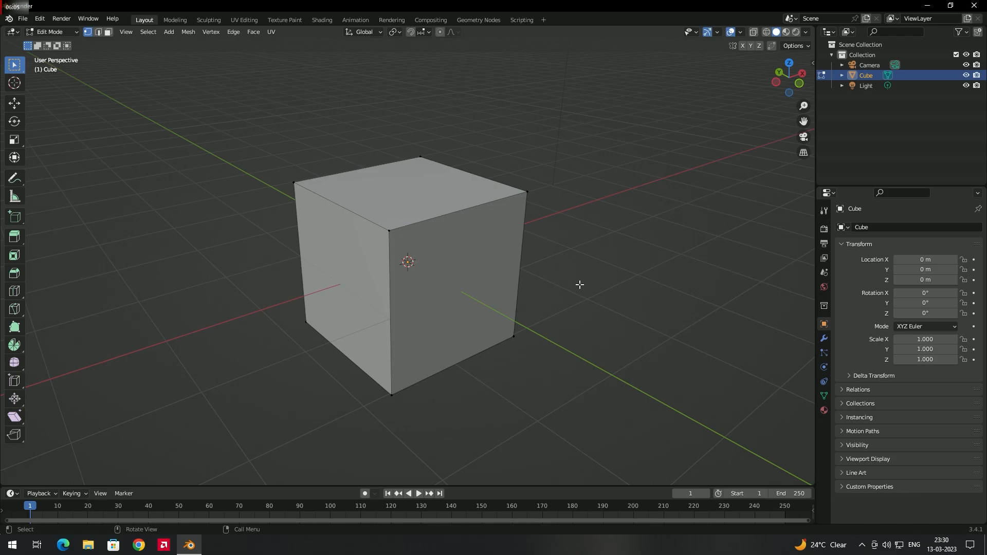
key(ctrl+r)
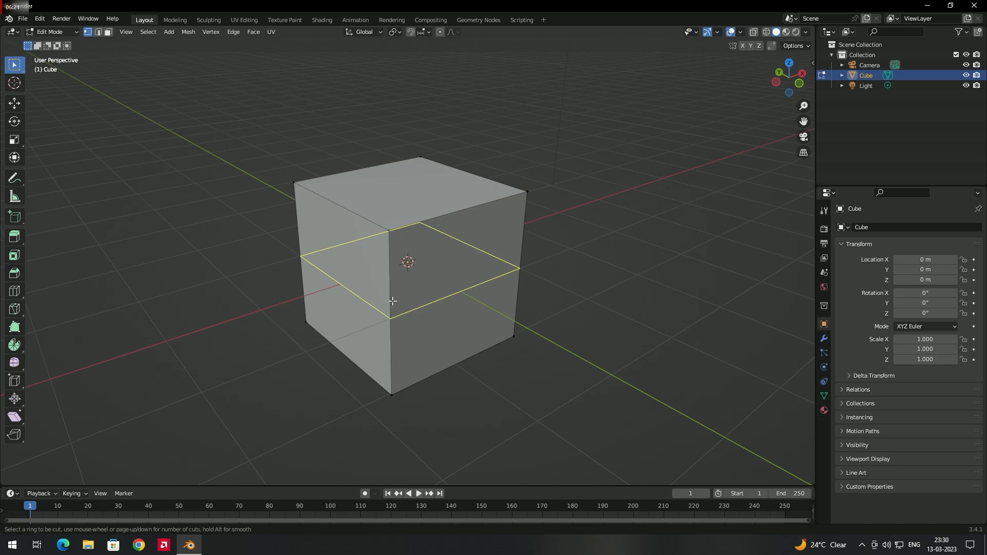
click(393, 301)
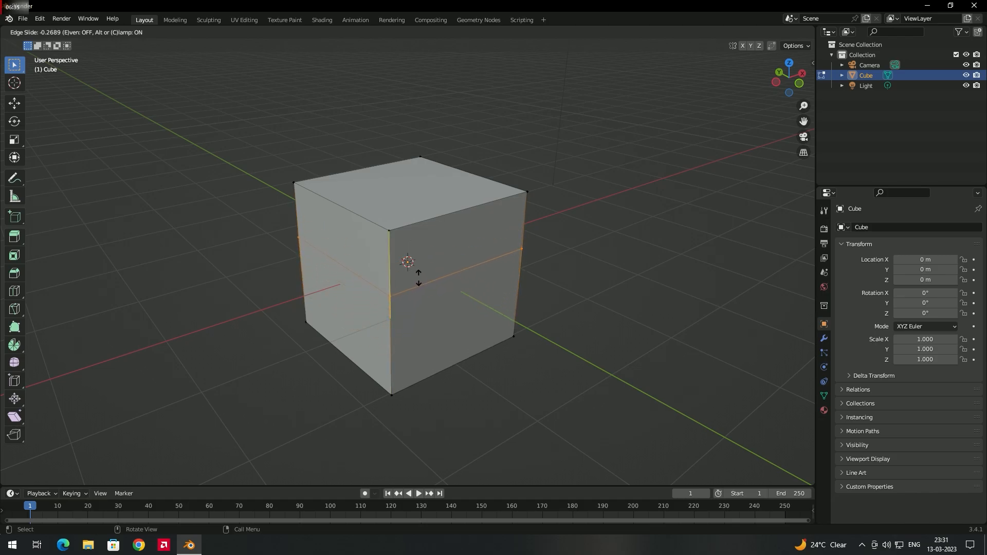
click(419, 271)
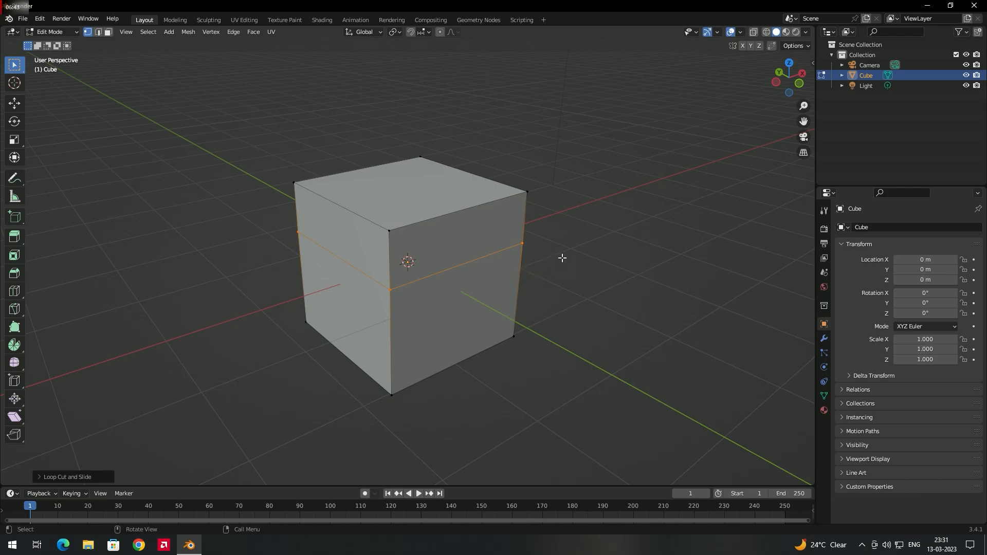
Step: Add a vertical loop cut across the cube's top with an edge slide of about 0.40 towards the near side, then clear the selection
key(ctrl+r)
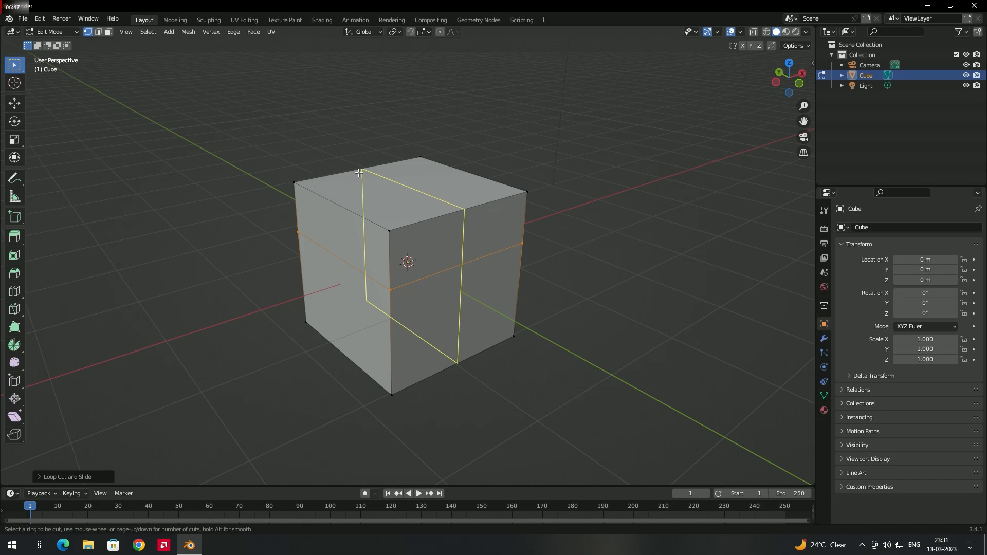
click(446, 221)
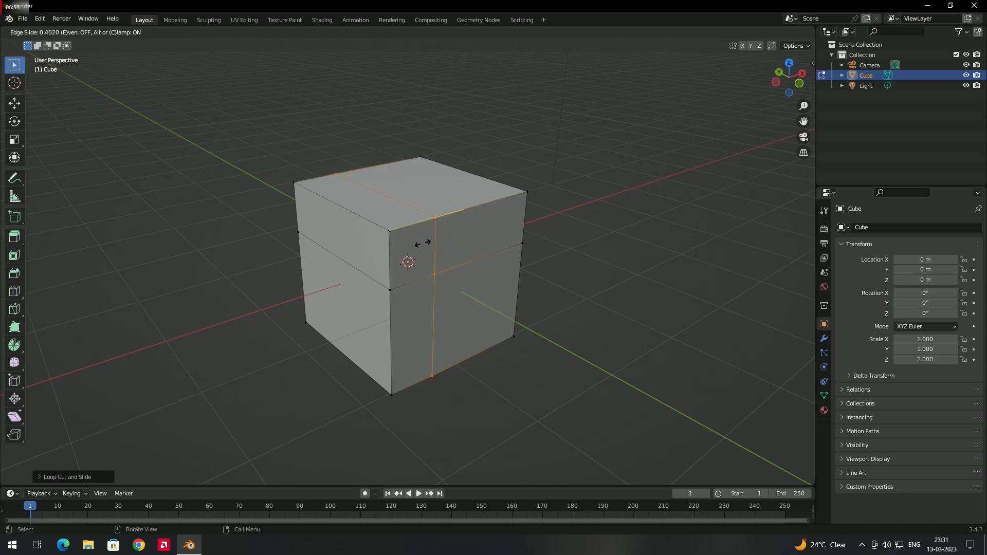
click(422, 244)
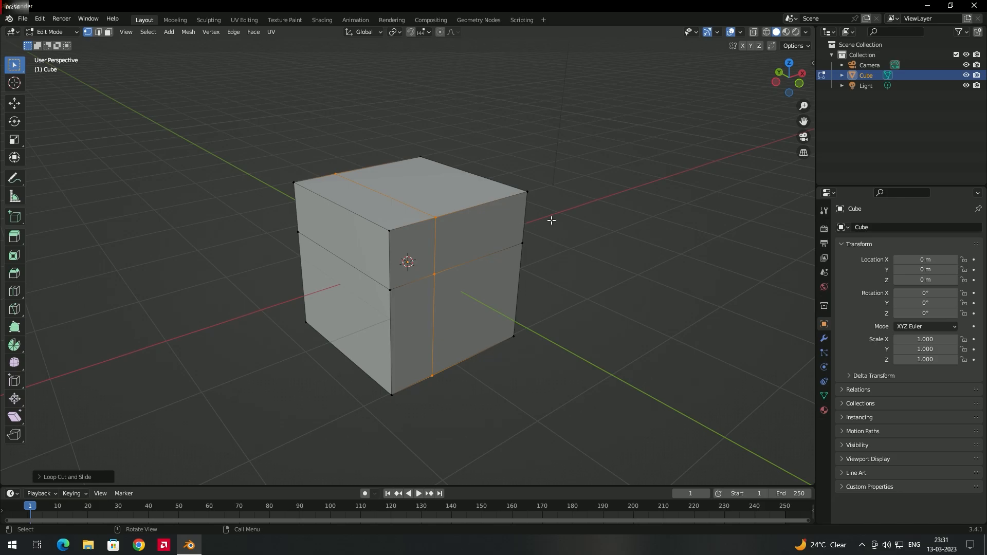
click(624, 221)
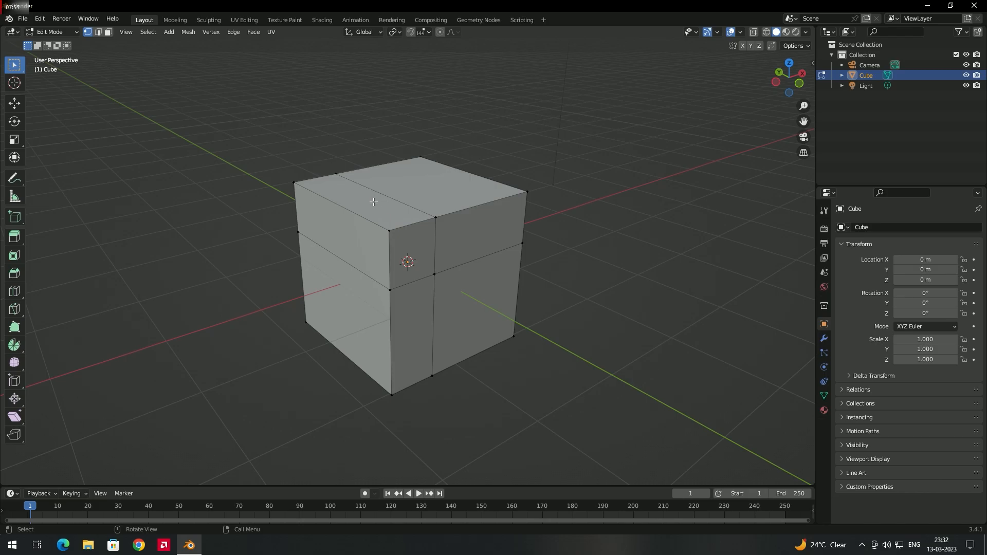
Step: Switch to face selection and select individual cube faces one after another, ending on the narrow strip on top
key(3)
click(381, 214)
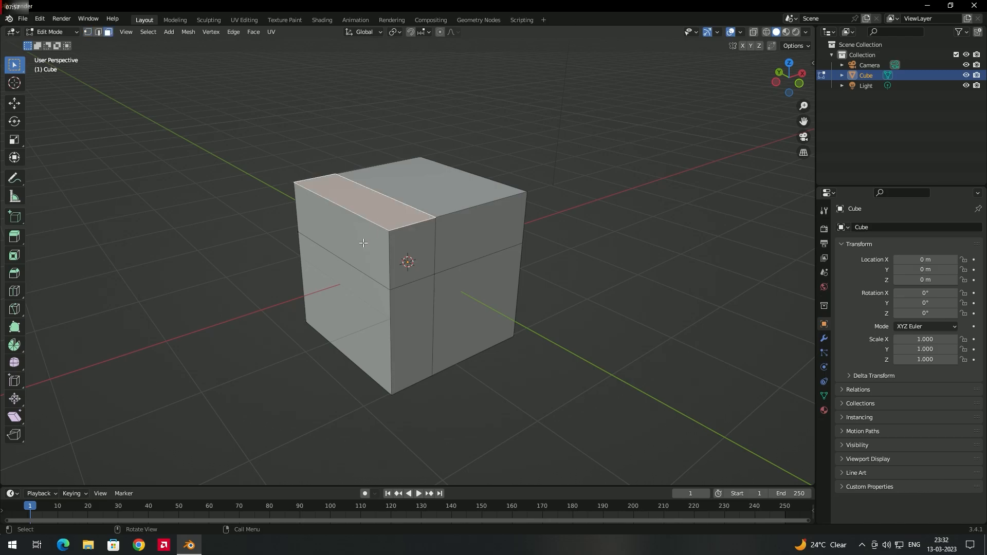
click(380, 241)
middle_drag(301, 258, 425, 273)
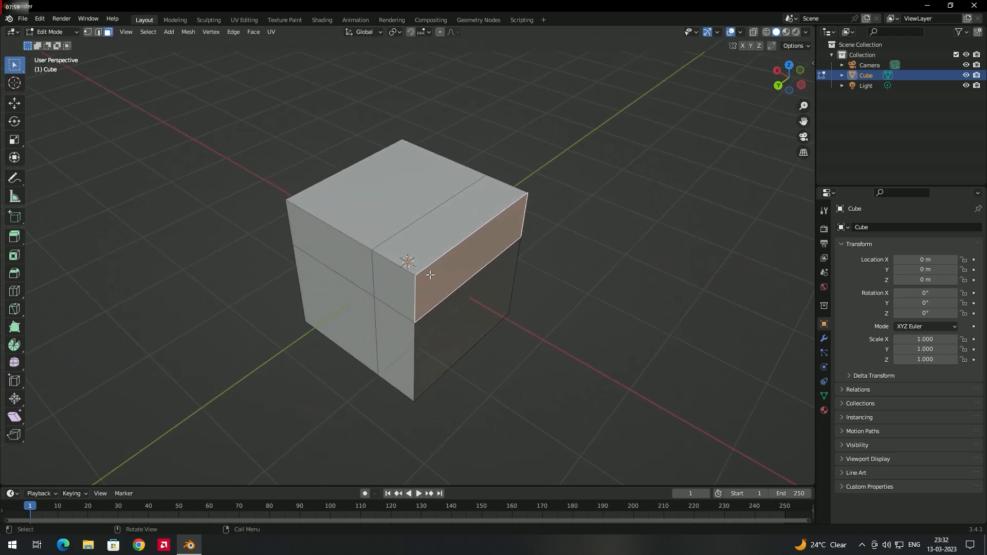
click(387, 288)
click(446, 232)
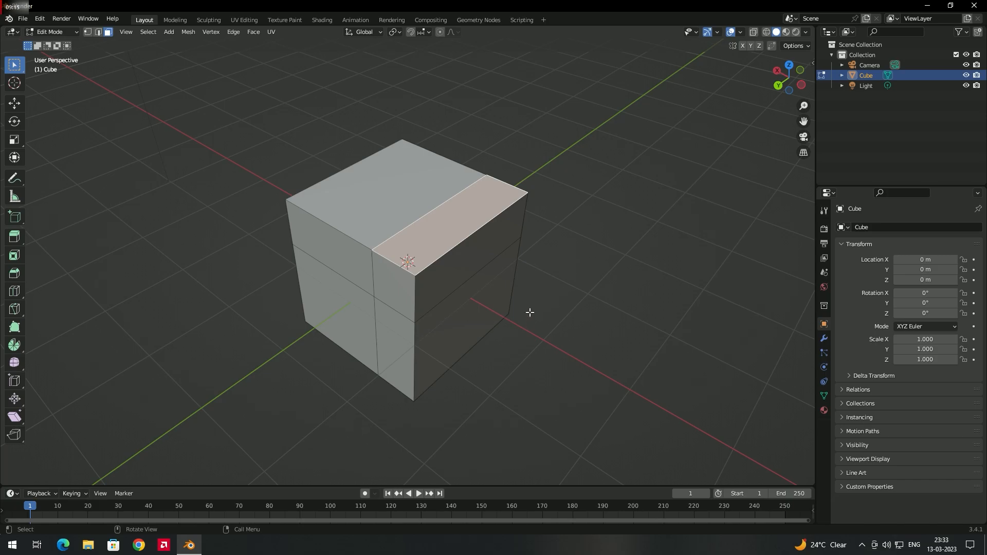
middle_drag(531, 315, 519, 279)
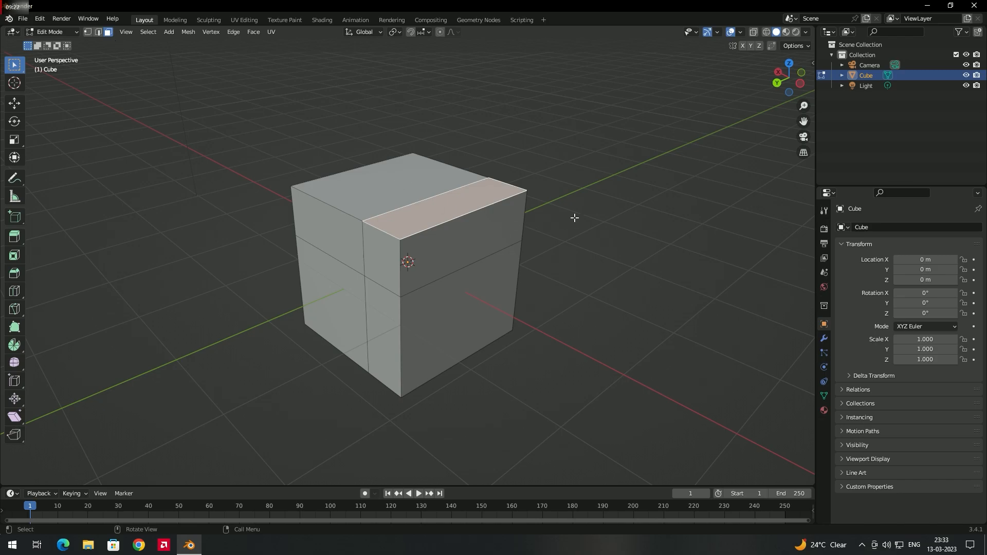
Step: Extrude the small upper corner face of the cube outward into a horizontal arm
click(389, 257)
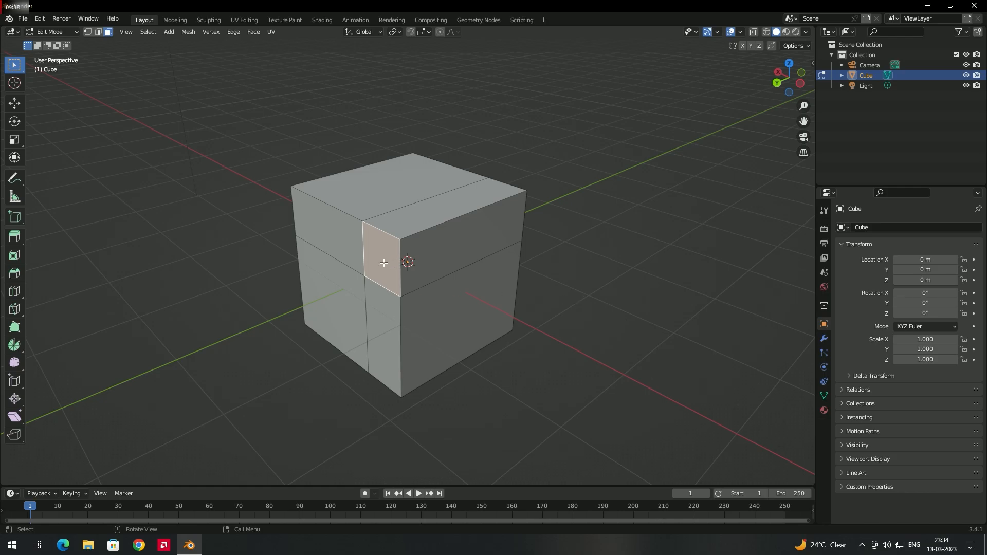
key(e)
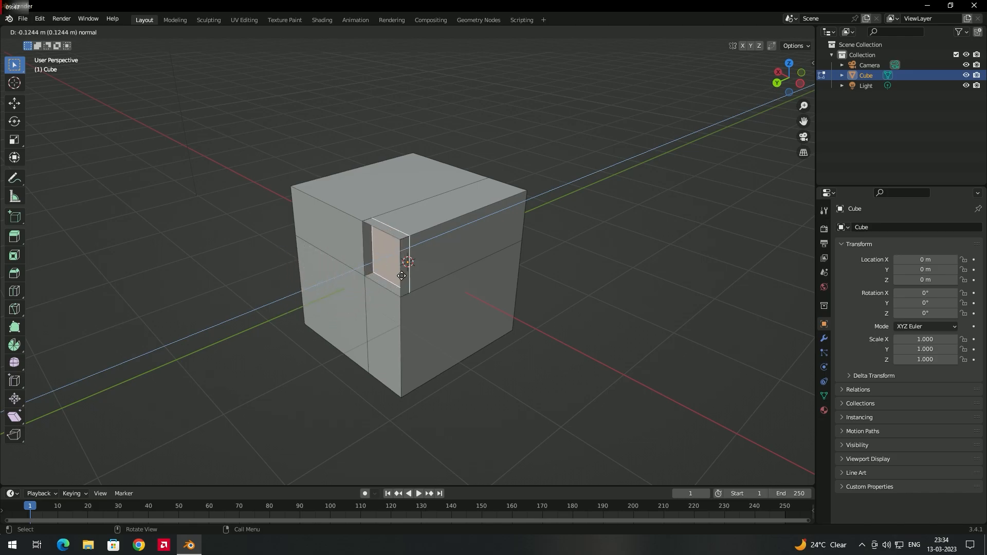
click(302, 314)
middle_drag(330, 378, 382, 358)
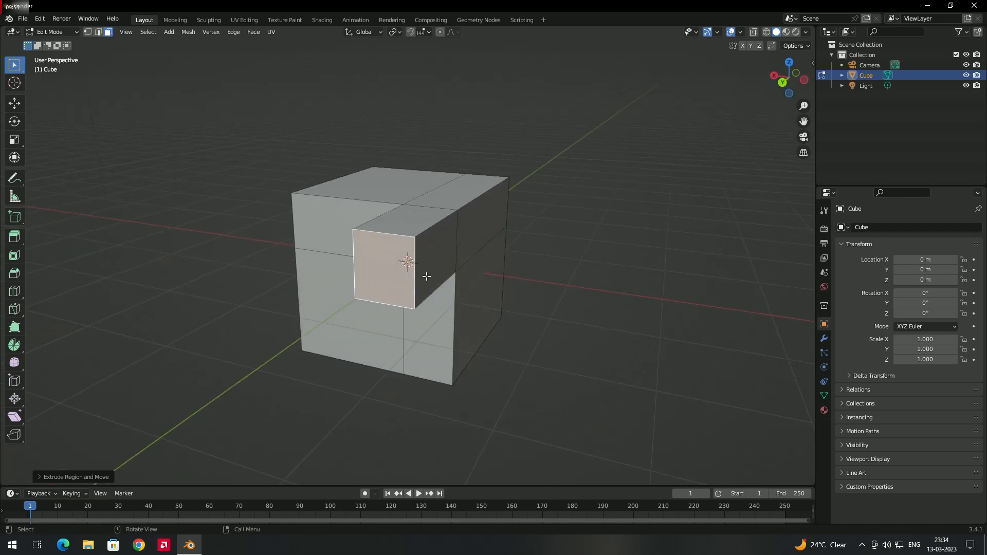
middle_drag(463, 279, 456, 327)
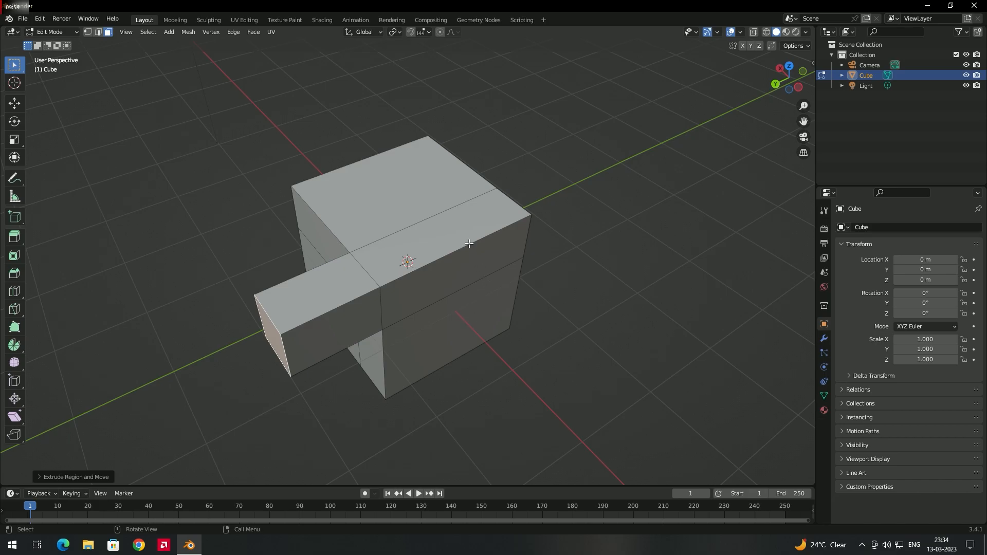
Step: Extrude the narrow top strip of the cube, beside the arm, upward by about 0.83 m
click(464, 227)
middle_drag(415, 307, 488, 228)
middle_drag(418, 255, 440, 244)
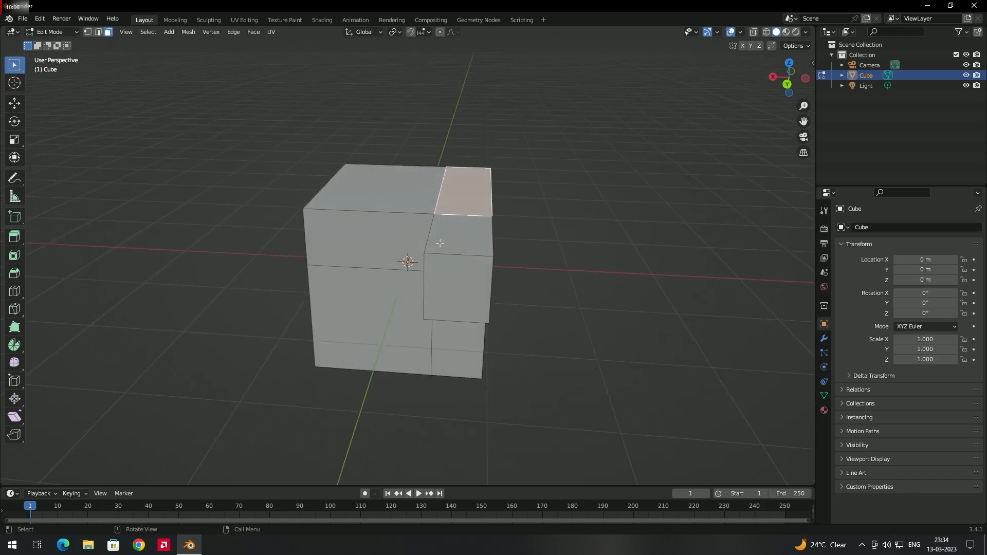
click(352, 246)
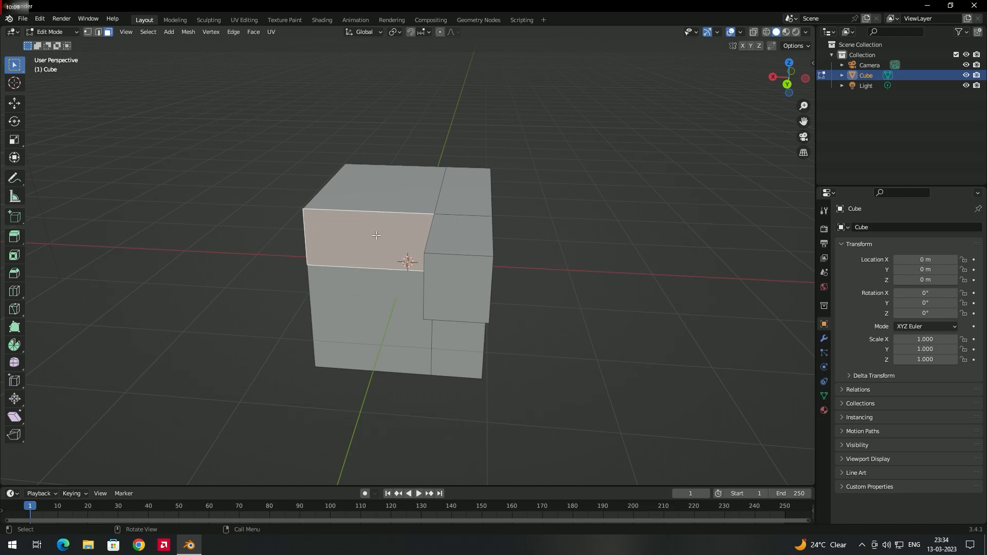
middle_drag(393, 274, 435, 230)
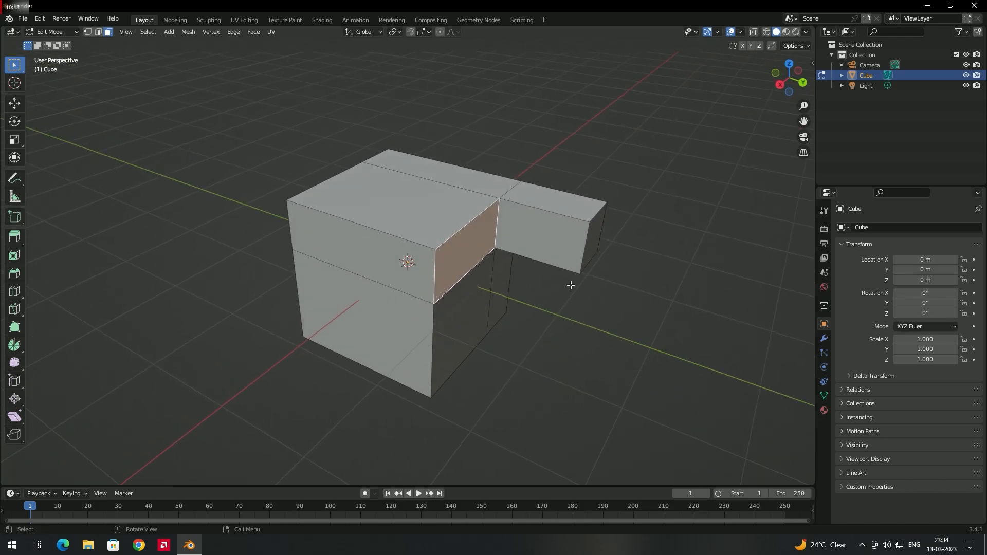
middle_drag(600, 257, 427, 251)
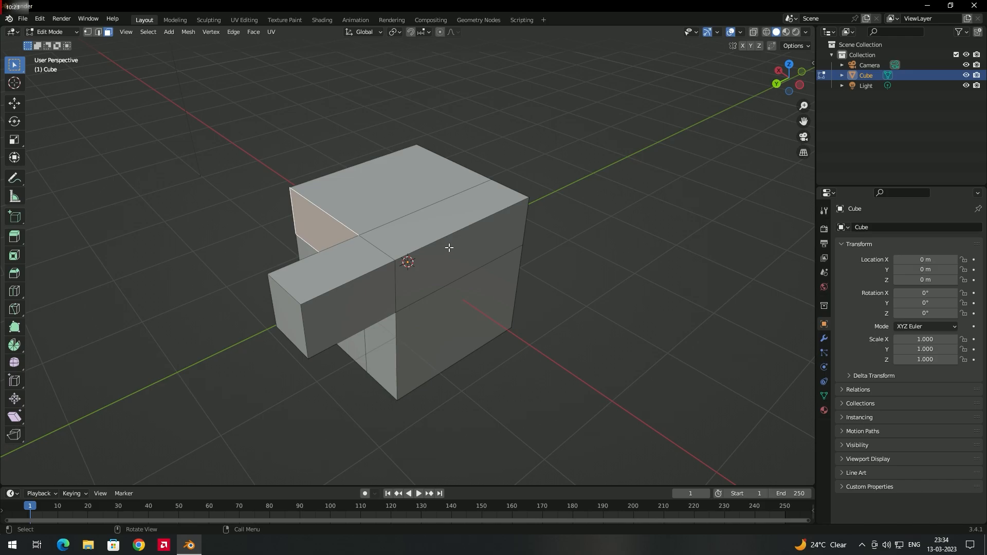
click(450, 219)
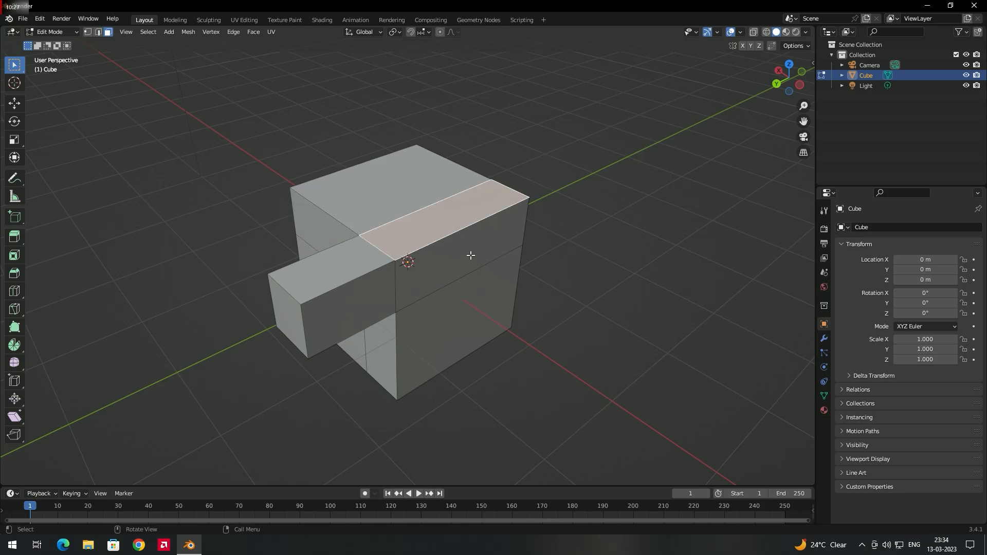
key(e)
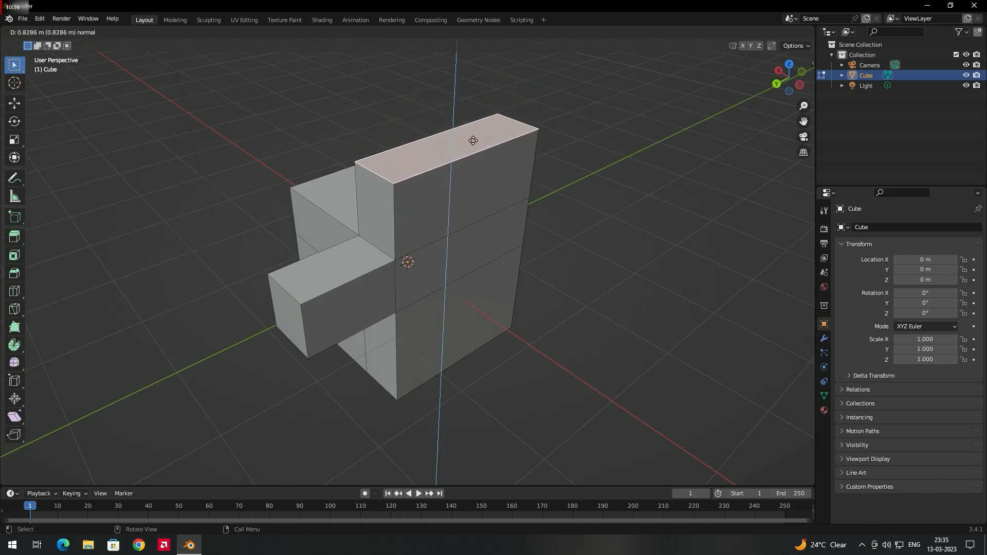
click(471, 140)
Step: Extrude the arm's end face in place and scale it down slightly to leave a thin border around it
middle_drag(414, 245, 513, 212)
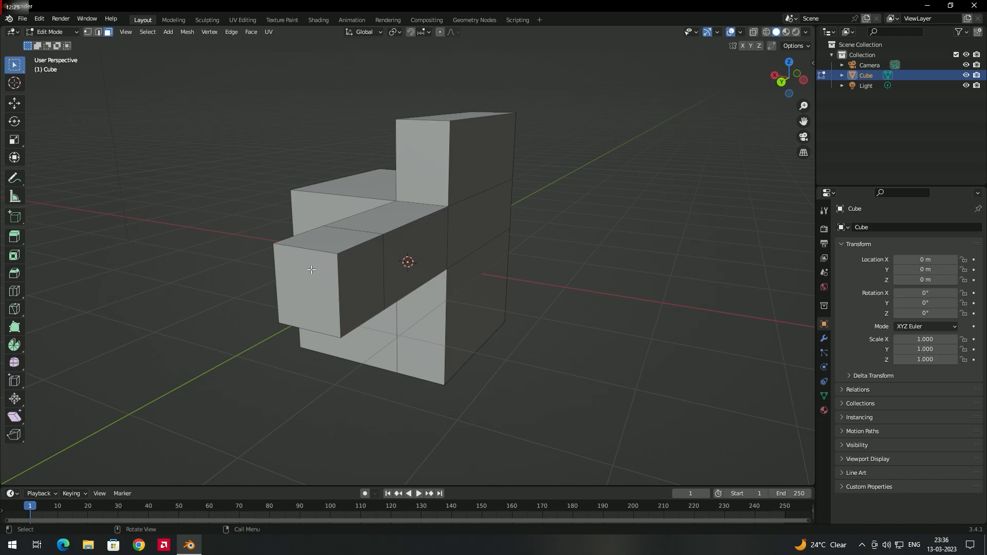
scroll(298, 274, down, 2)
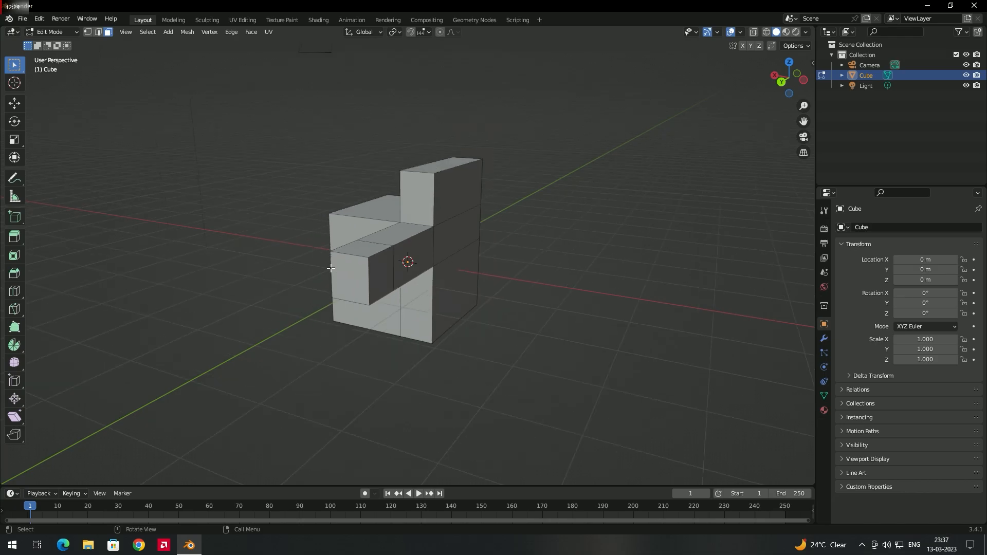
middle_drag(369, 306, 363, 320)
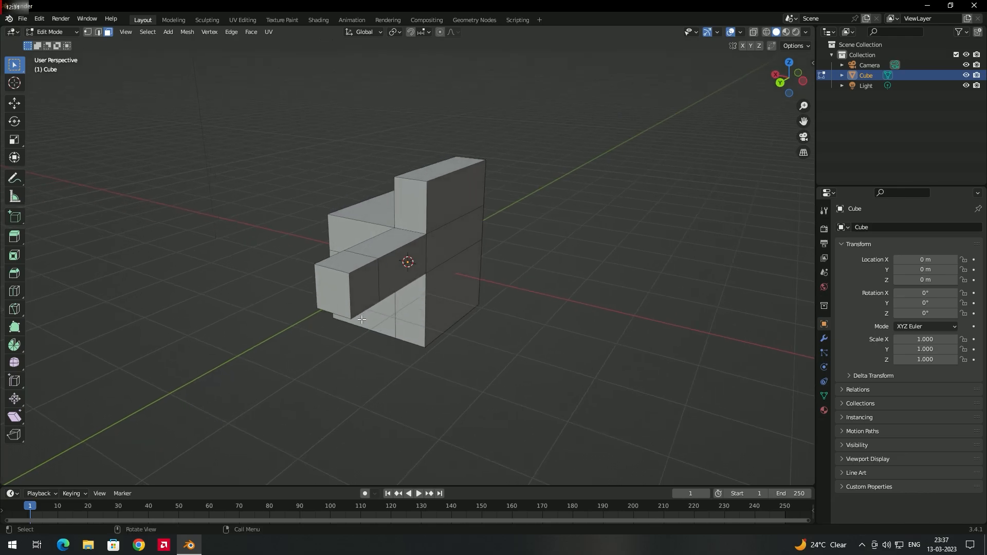
click(333, 288)
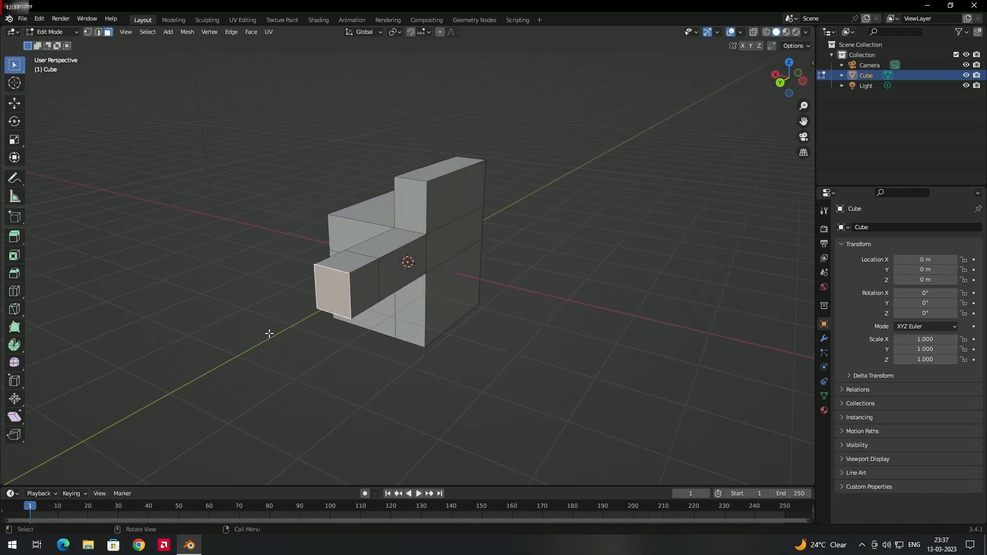
key(e)
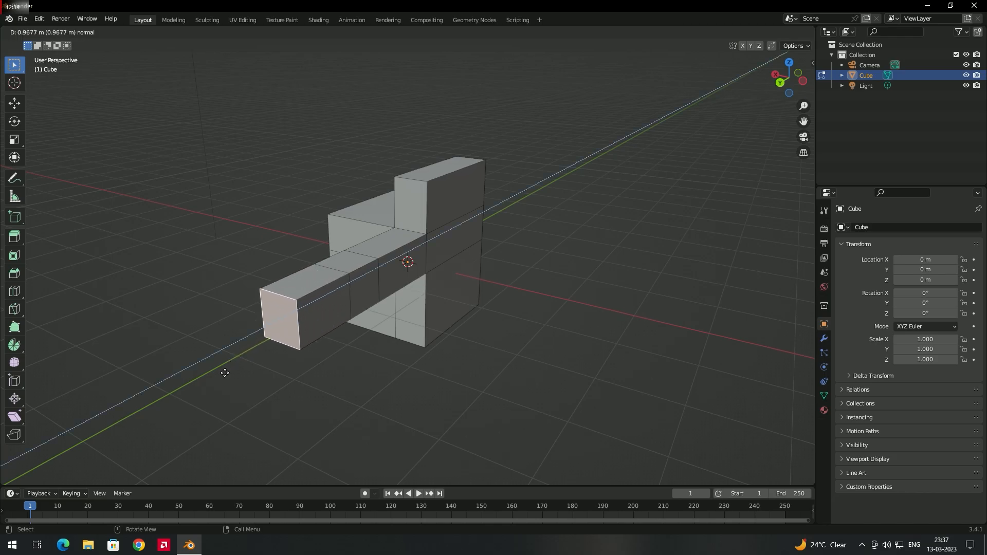
right_click(194, 410)
key(s)
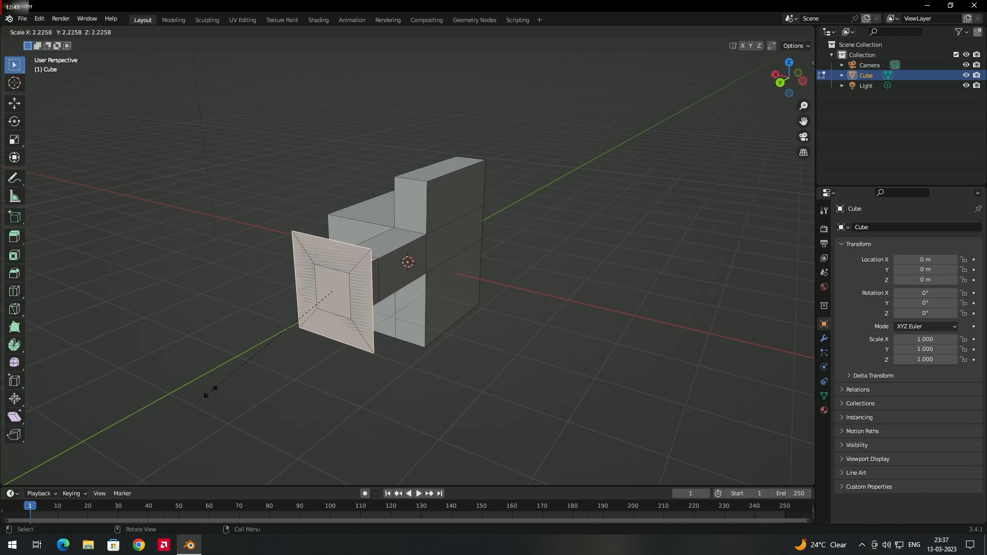
click(300, 334)
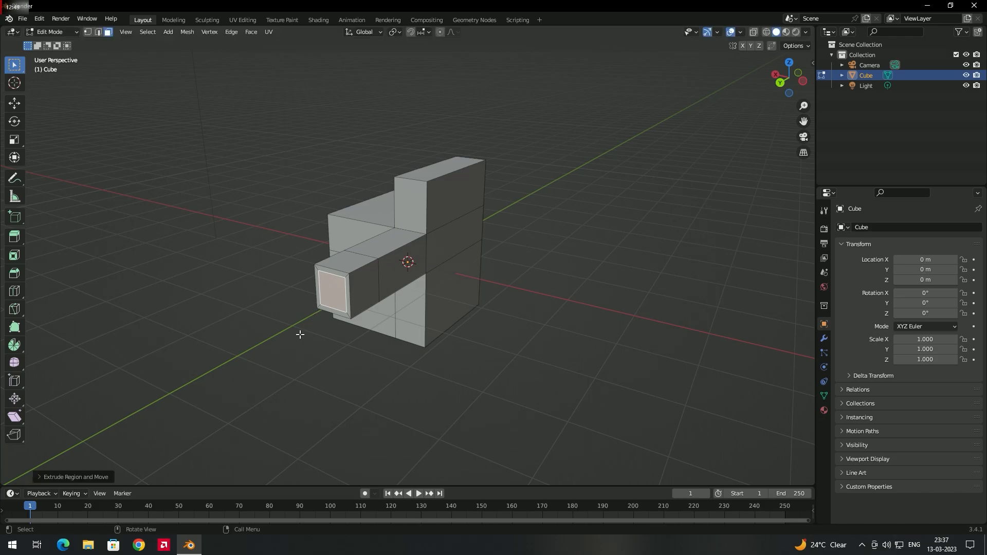
Step: Extrude the inner end face about 0.26 m into the arm to hollow out its end, and clear the selection
middle_drag(315, 347, 335, 337)
scroll(410, 250, up, 3)
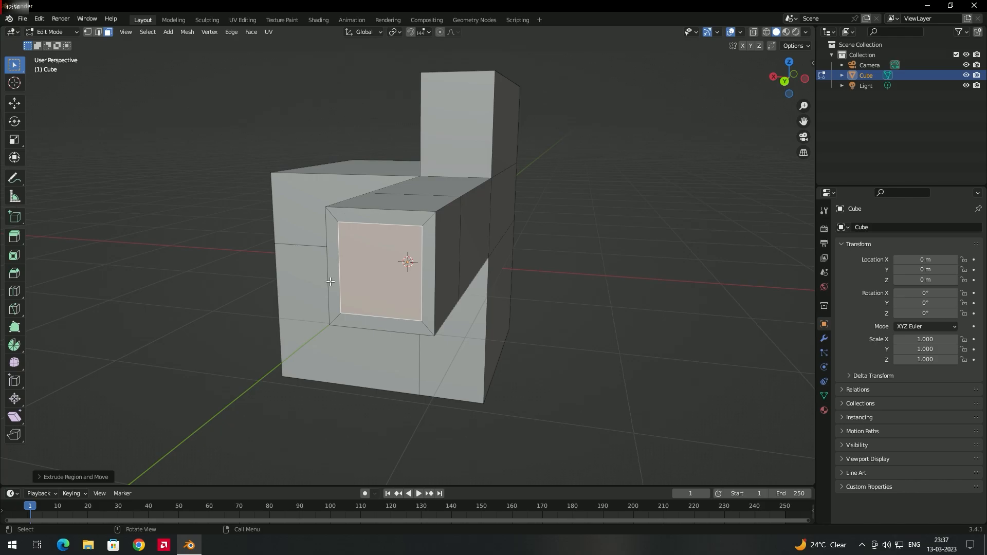
middle_drag(358, 292, 286, 291)
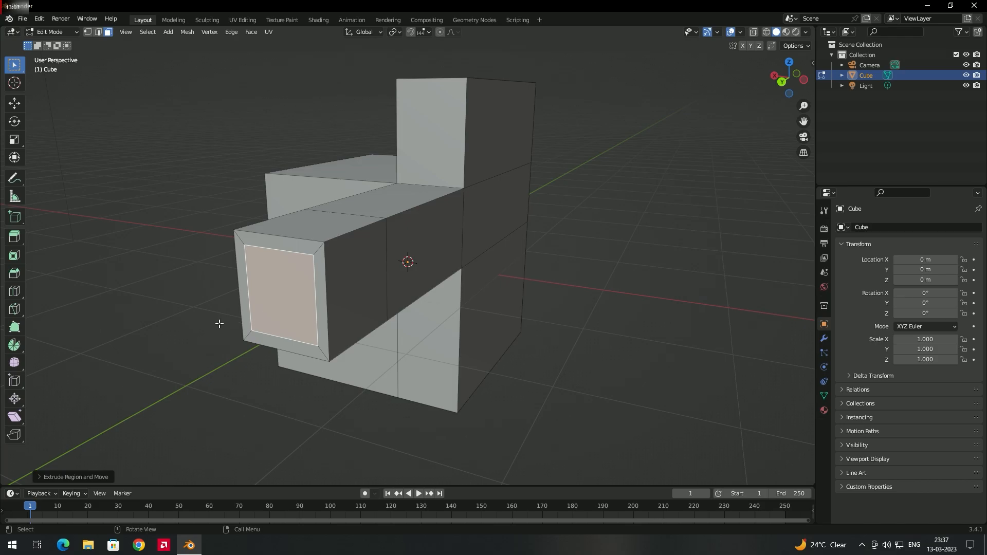
key(e)
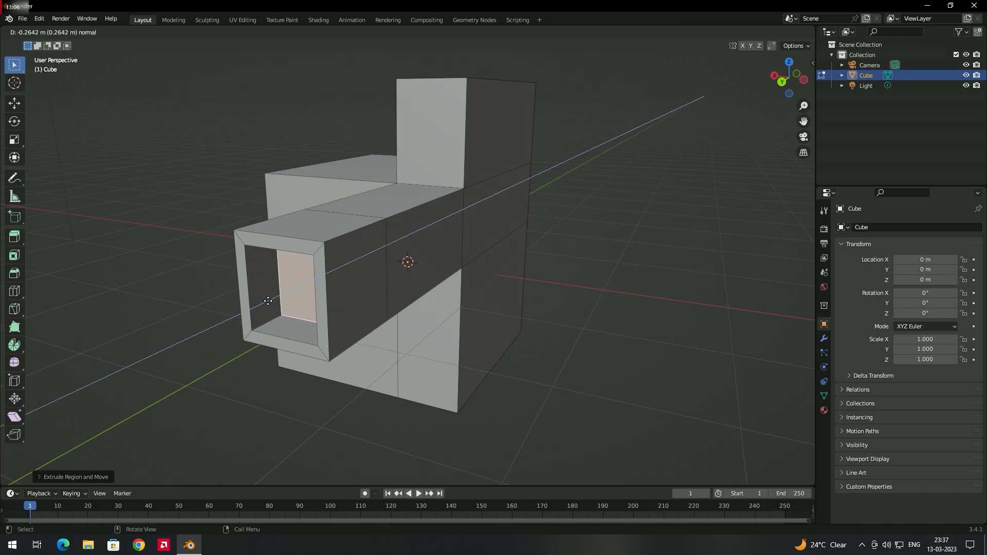
click(271, 299)
middle_drag(273, 300, 406, 212)
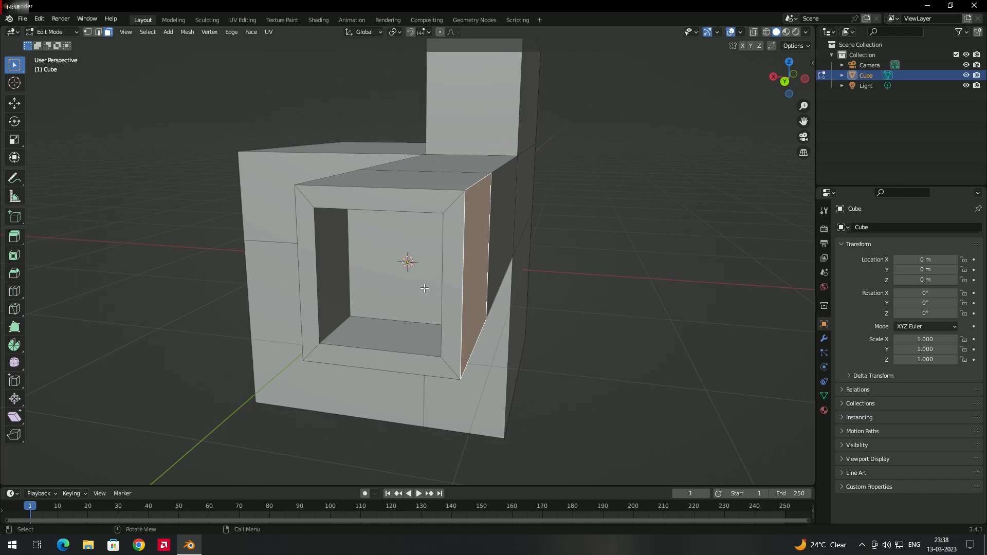
scroll(424, 288, down, 4)
middle_drag(735, 275, 683, 268)
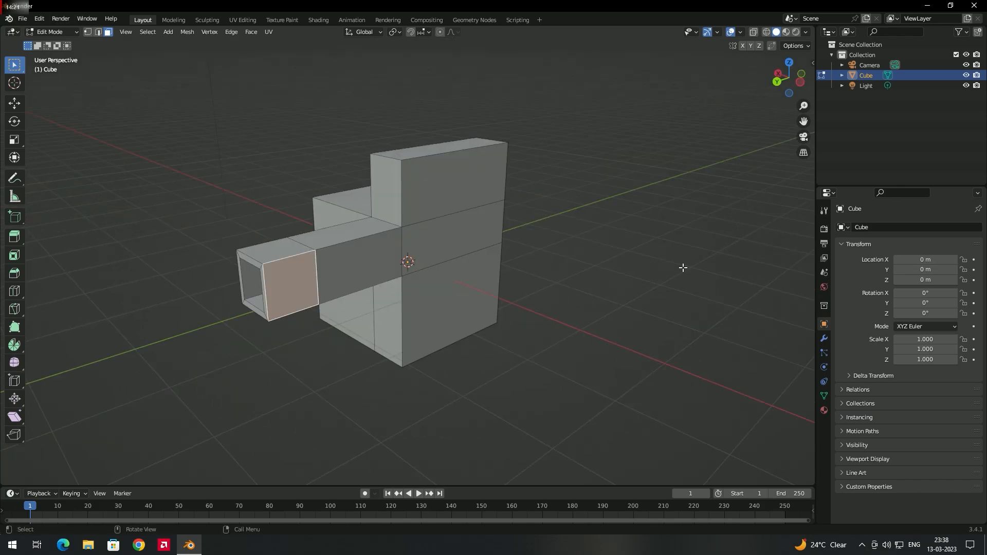
click(683, 268)
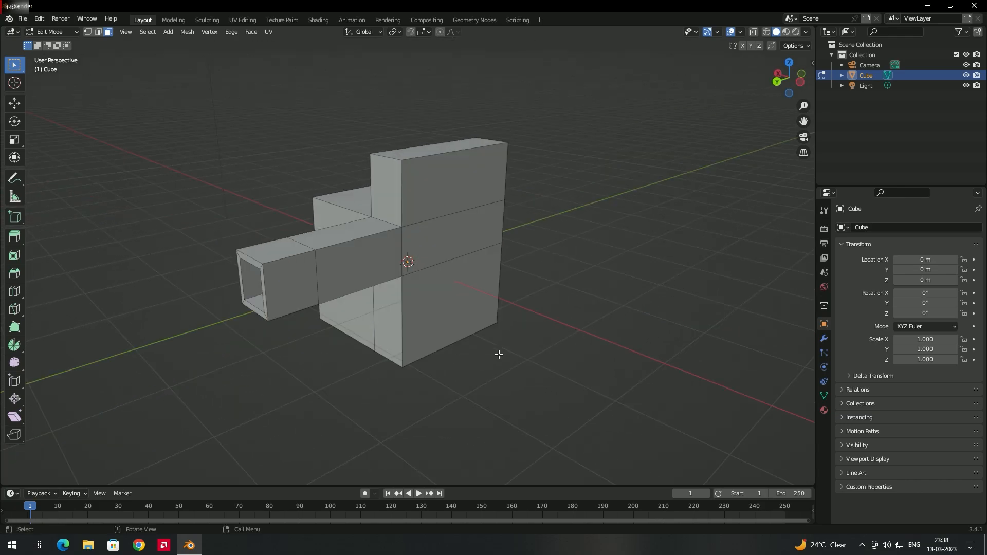
Step: Extrude the side face of the arm's end segment and the cube's middle side strip outward together by about 1.18 m
click(310, 275)
shift+click(456, 236)
key(e)
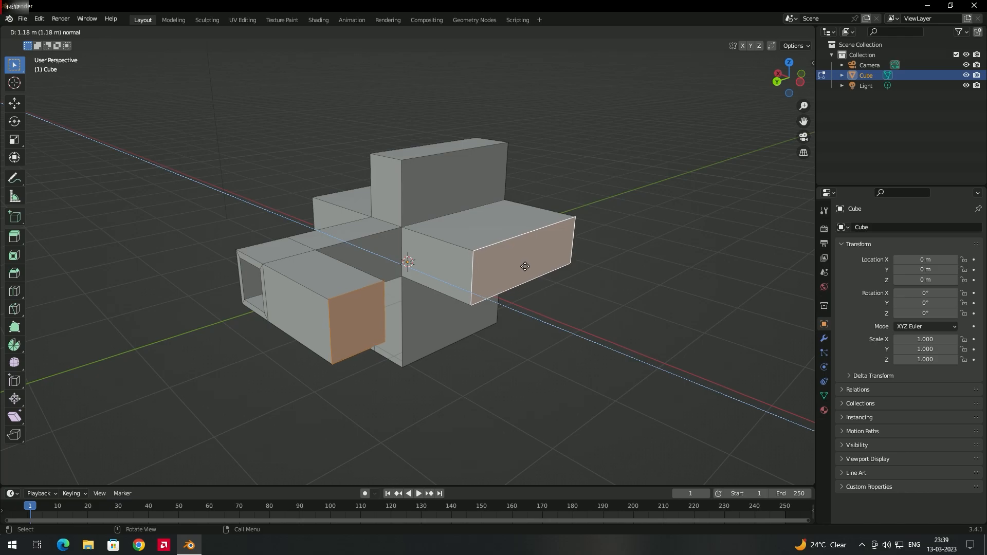
click(522, 266)
Step: Add a loop cut near the middle of the main body, running across the raised block and the newly extruded side block
middle_drag(521, 267, 443, 229)
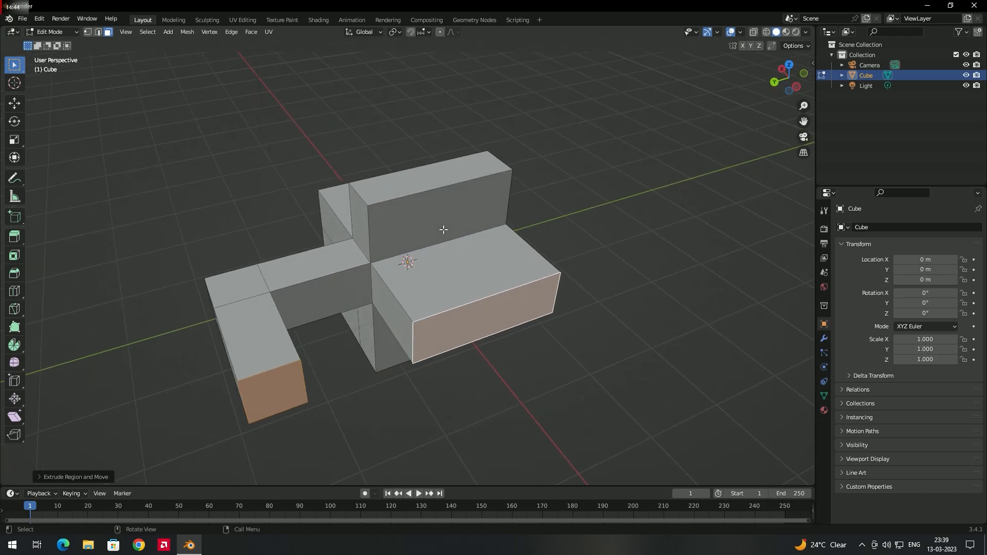
key(ctrl+r)
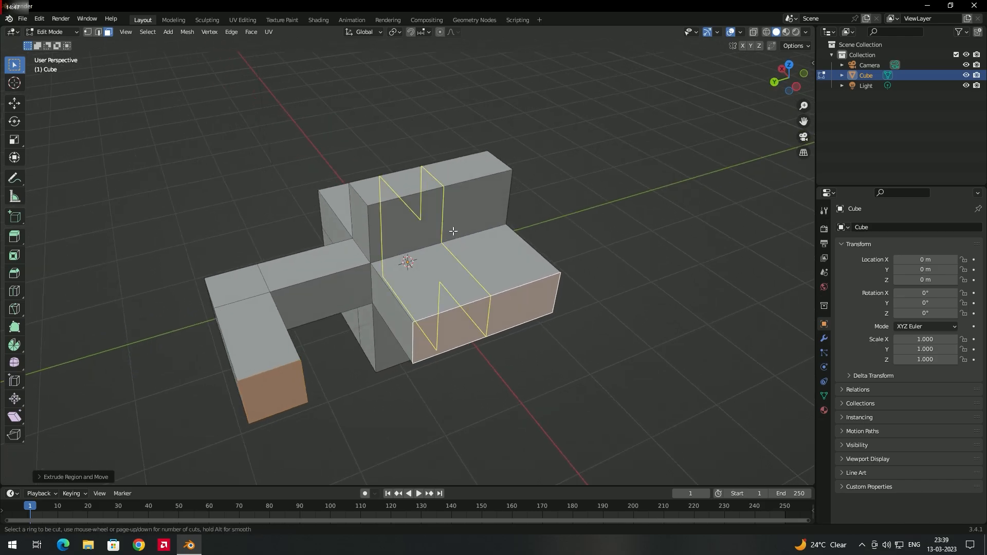
click(440, 196)
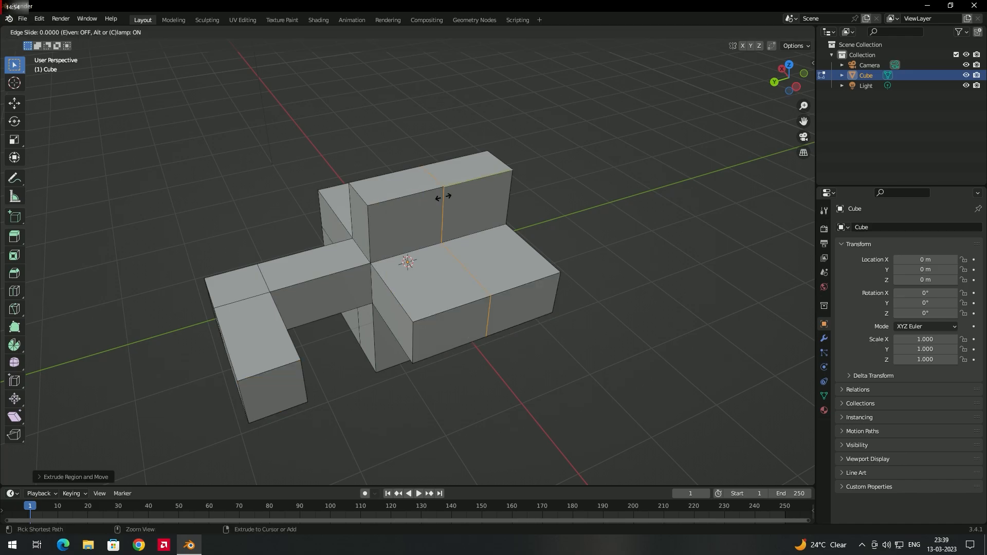
click(452, 231)
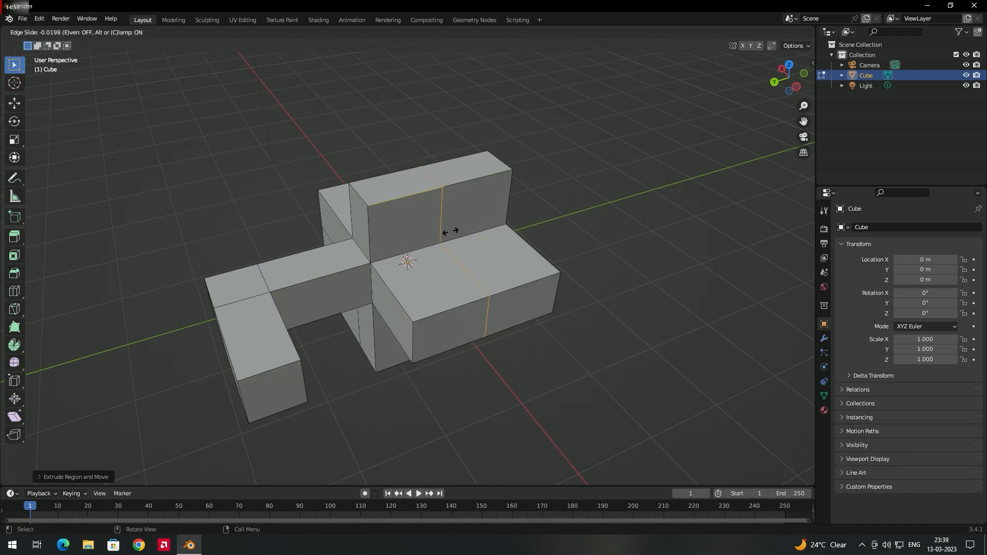
Step: Extrude the half of the raised block's top face that lies farther from the arm
middle_drag(449, 231, 448, 267)
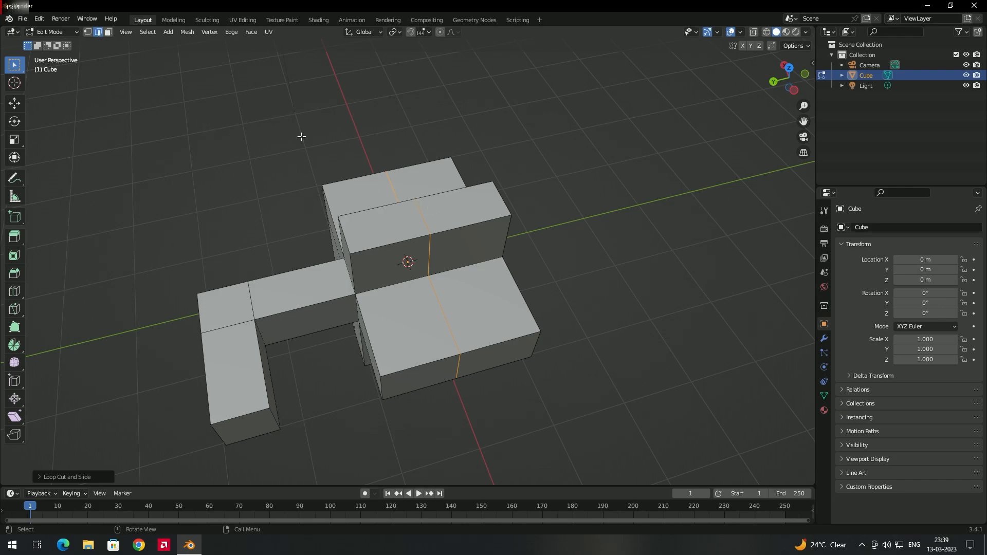
key(3)
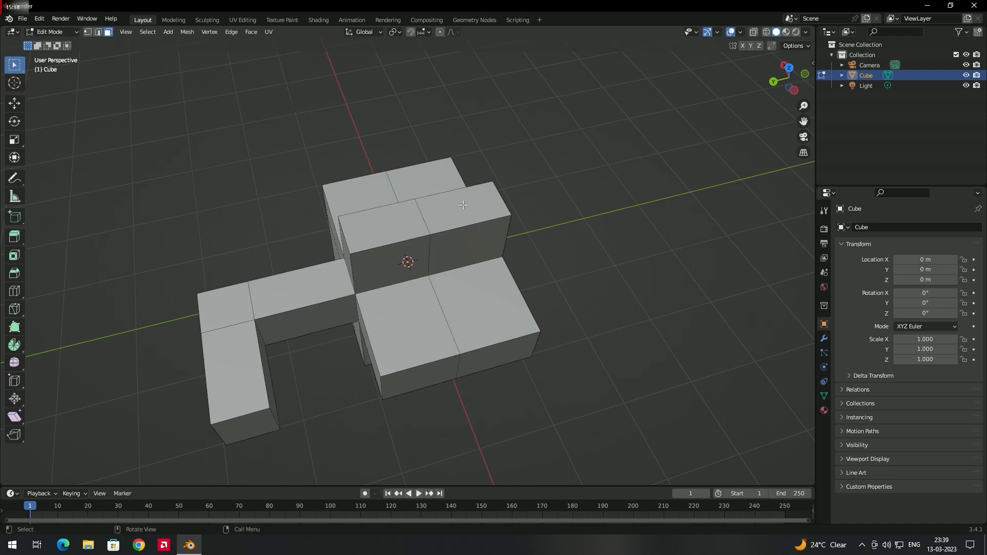
click(479, 211)
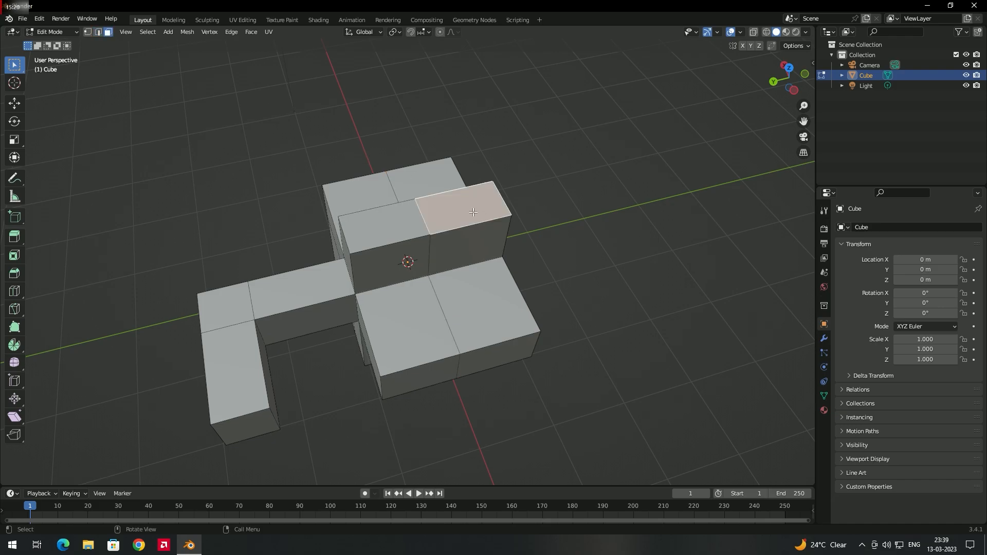
key(e)
click(513, 253)
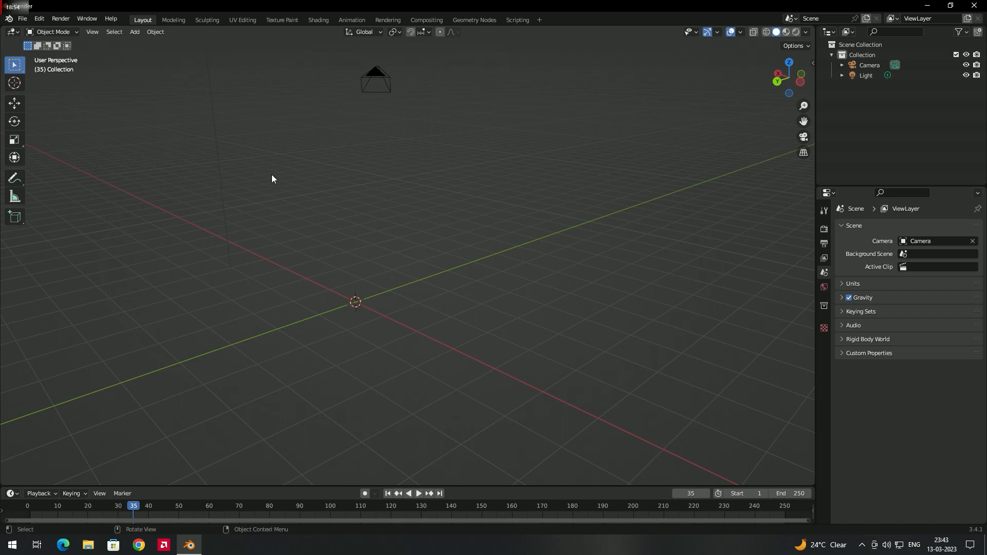
Step: Add a cube mesh to the empty scene
key(shift+a)
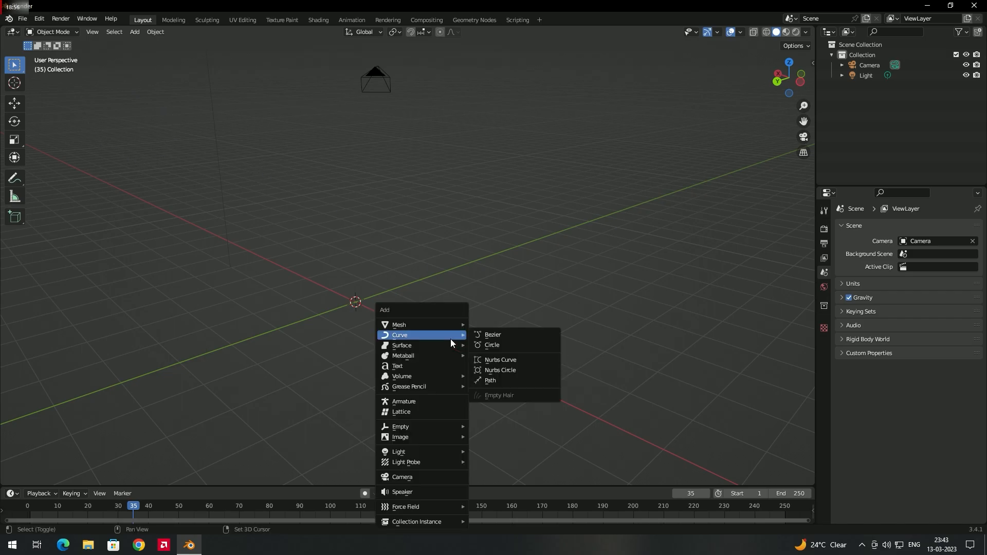
mouse_move(441, 326)
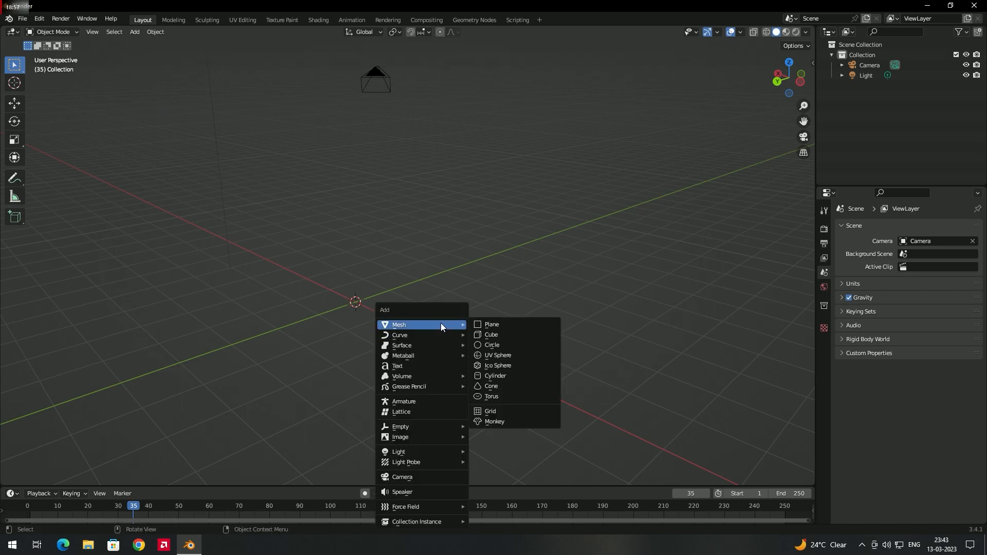
click(501, 335)
mouse_move(449, 268)
middle_down()
mouse_move(432, 294)
mouse_move(455, 278)
middle_up()
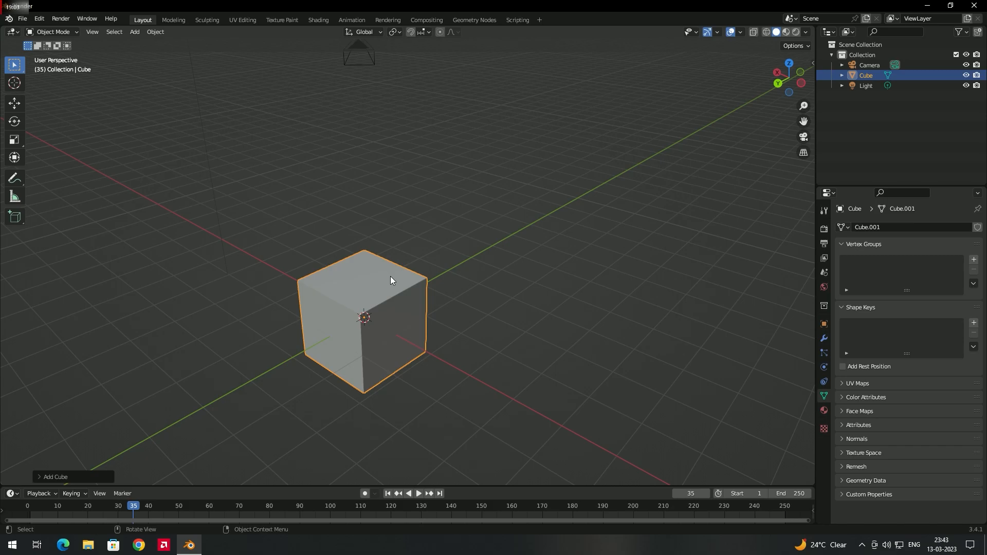
Step: Put the cube in Edit Mode with face selection and select only its top face
key(Tab)
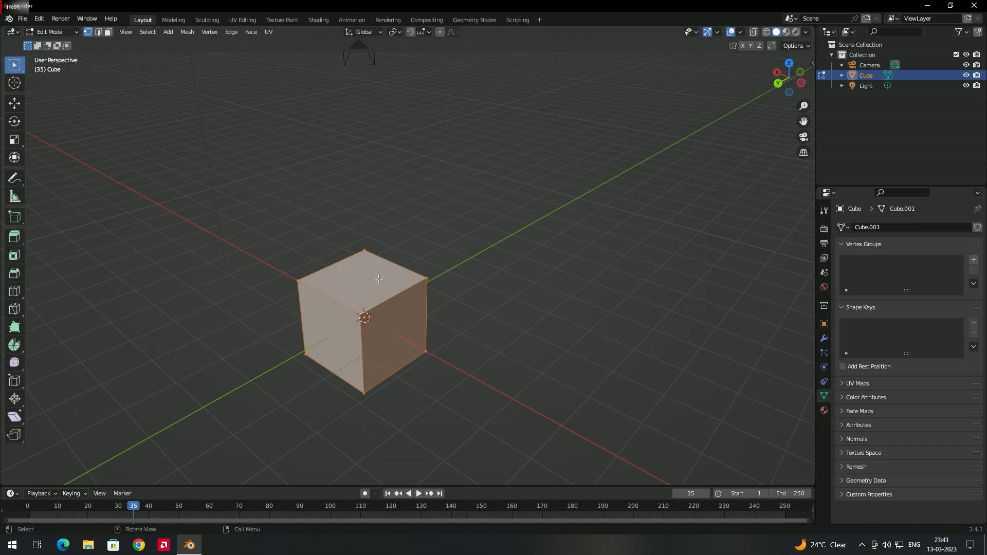
key(3)
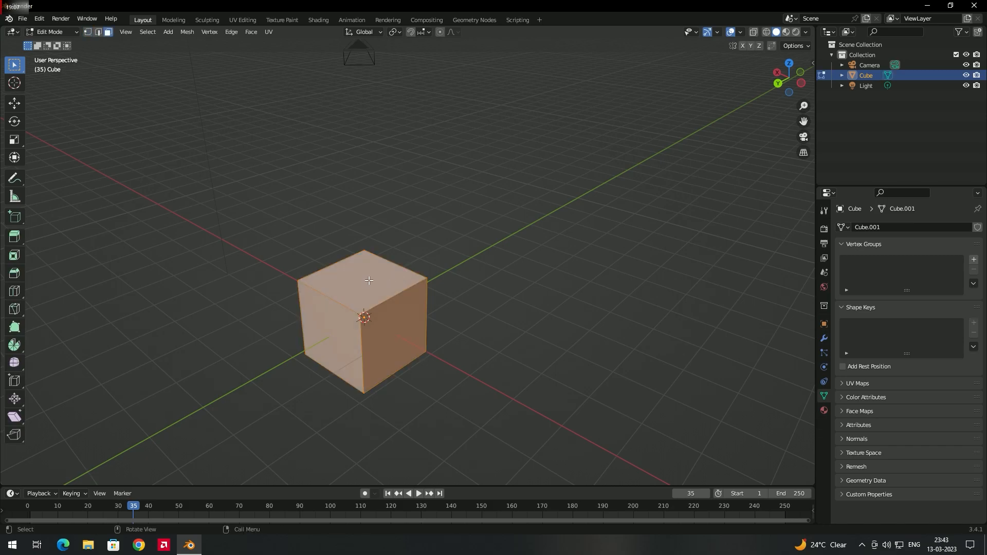
click(369, 282)
Step: Try scaling the cube's top face down uniformly
scroll(400, 261, up, 1)
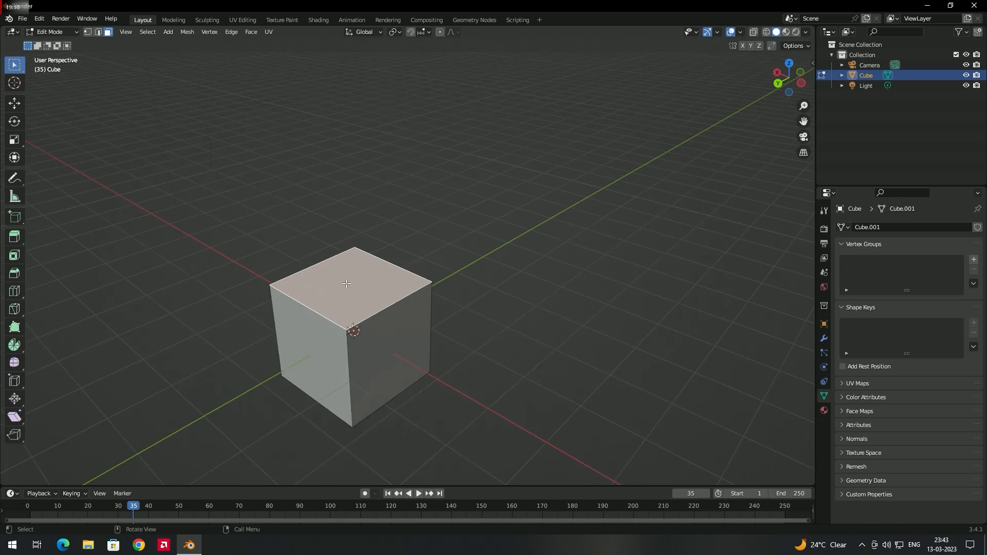
middle_drag(358, 280, 390, 294)
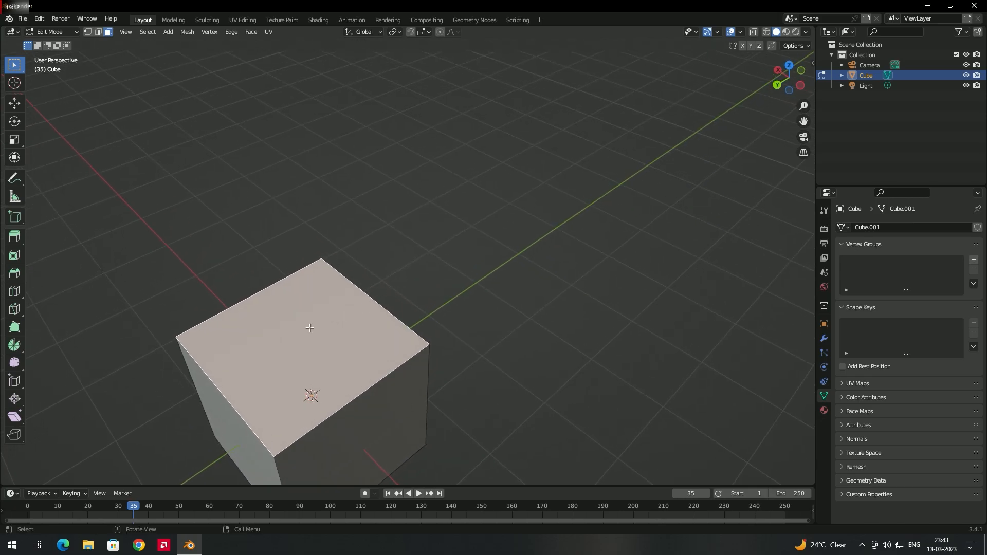
middle_drag(339, 330, 339, 331)
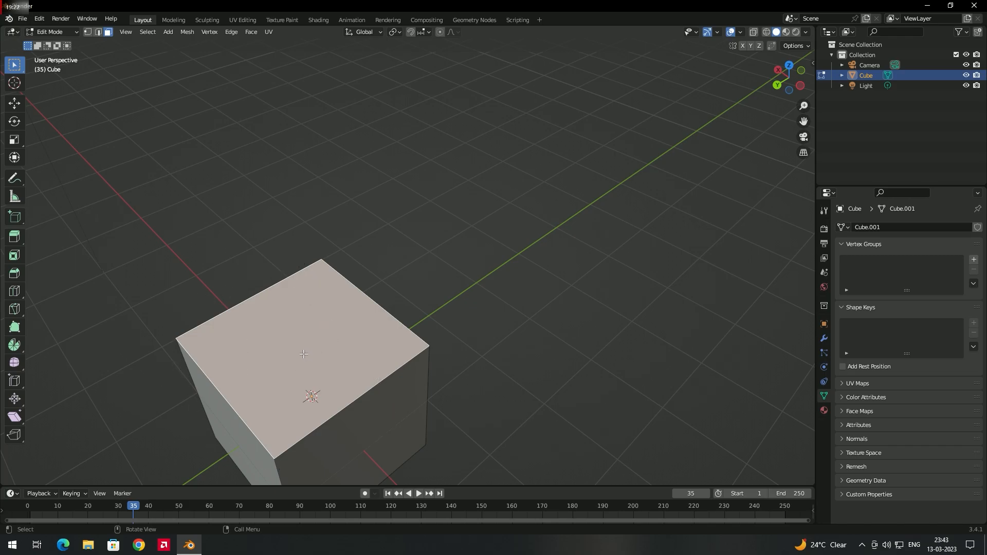
scroll(310, 336, down, 3)
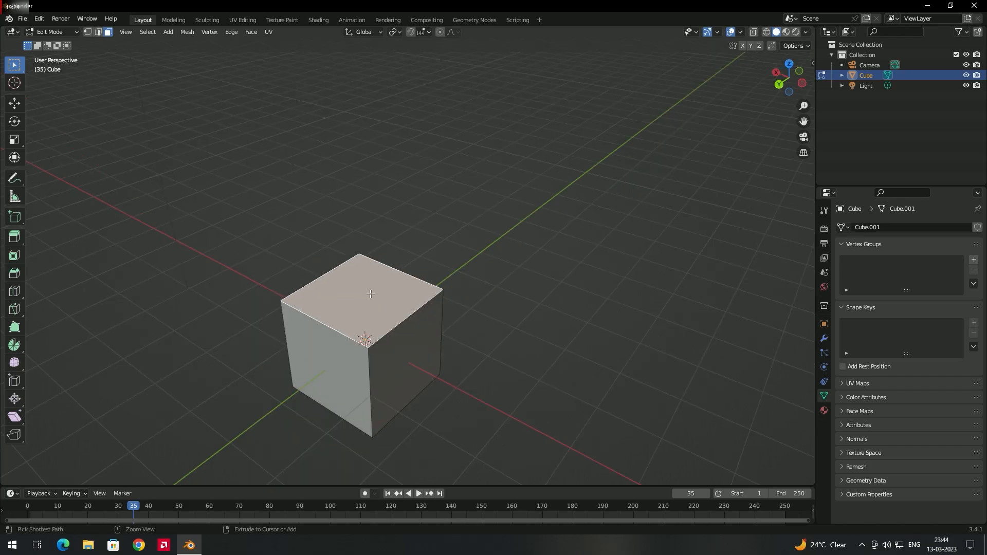
key(s)
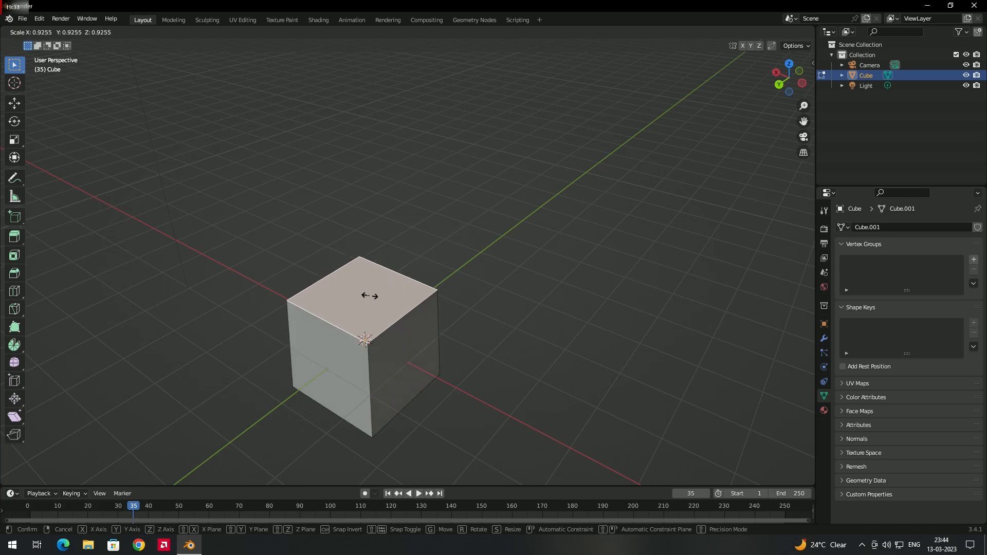
click(422, 272)
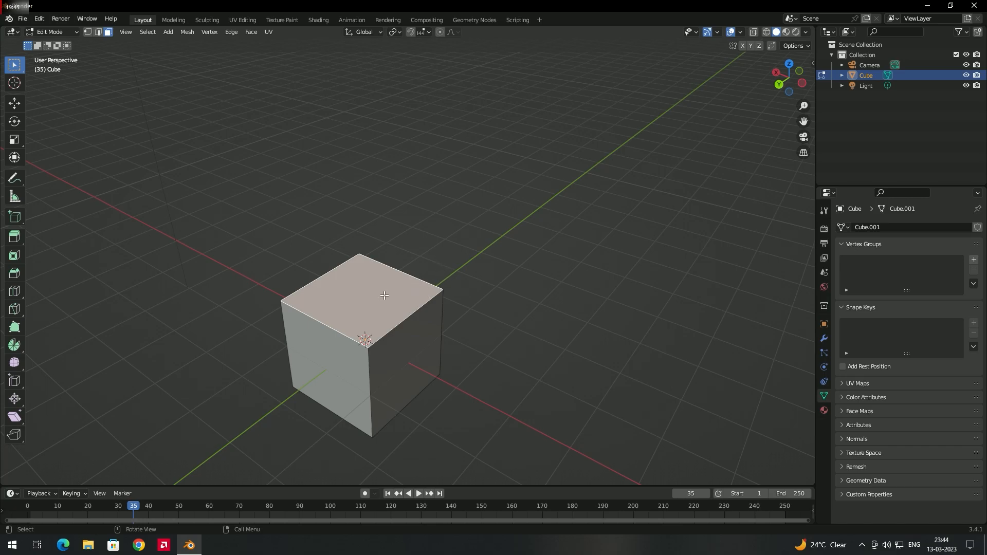
Step: Inset the cube's top face by about 0.22 m and undo the inset
key(i)
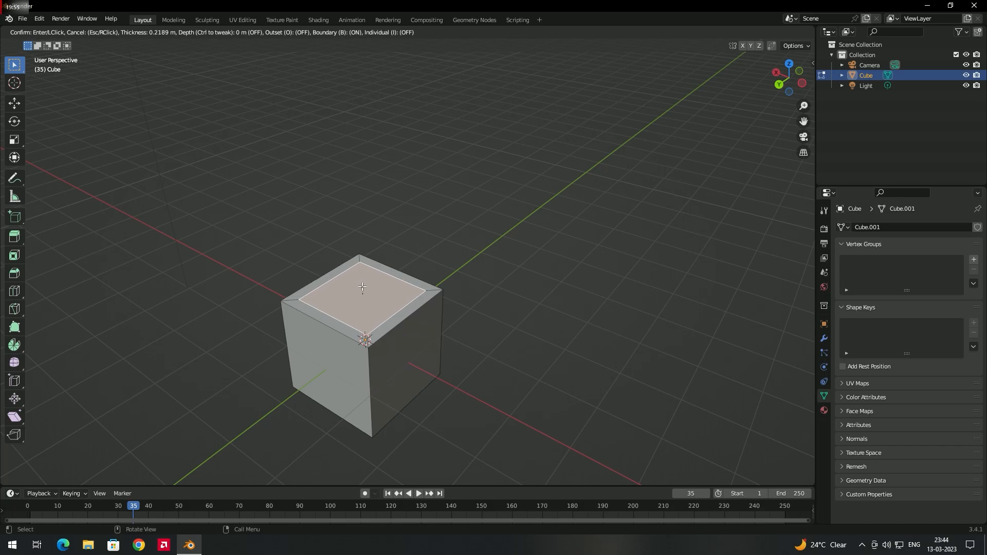
click(362, 287)
middle_drag(363, 288, 406, 282)
scroll(378, 329, up, 3)
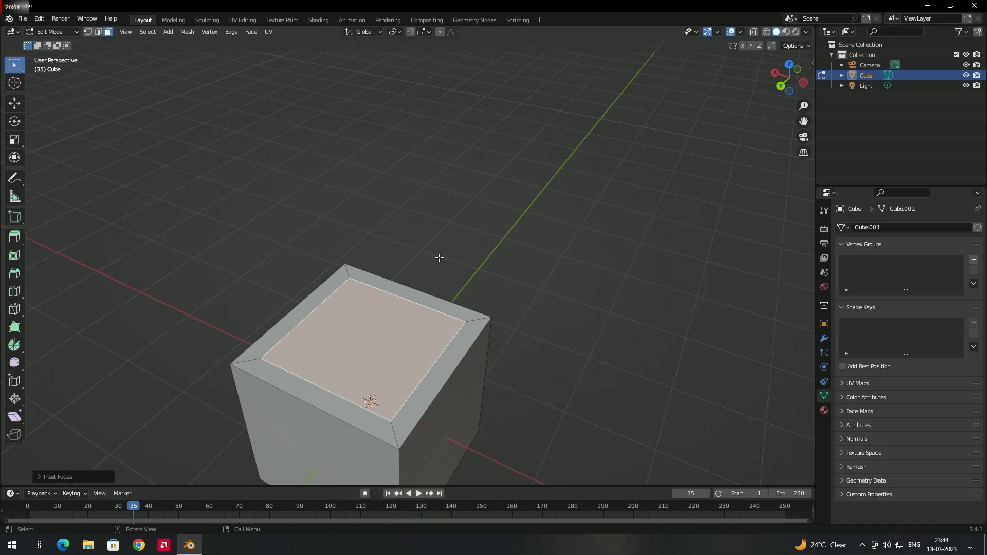
key(ctrl+z)
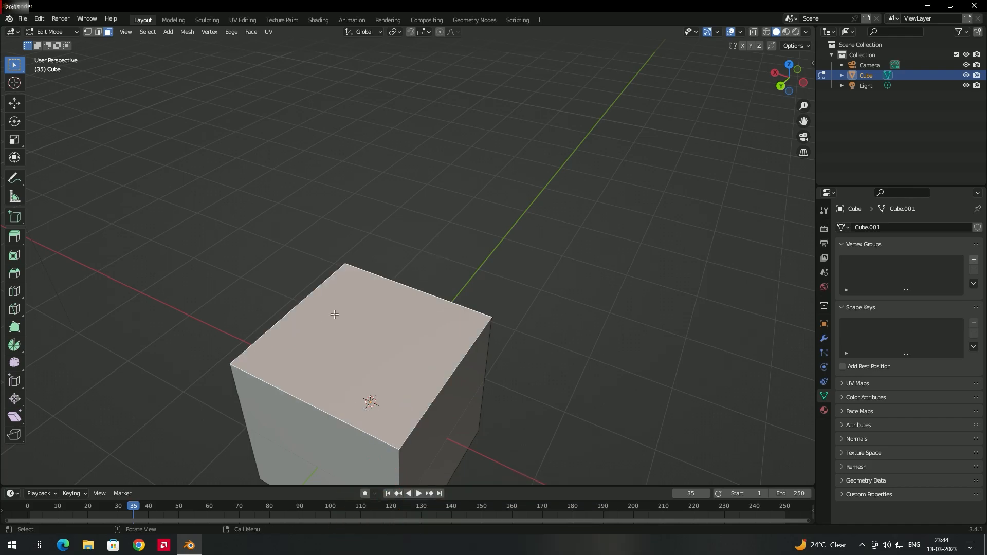
Step: Delete the cube's top face to look inside, restore the face, and clear the selection
click(483, 249)
scroll(366, 318, down, 2)
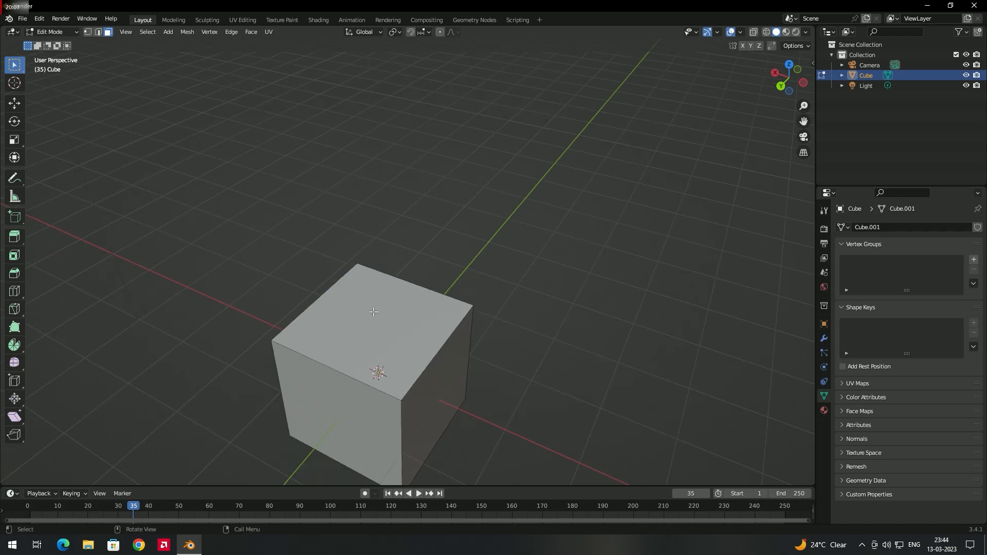
click(388, 316)
key(x)
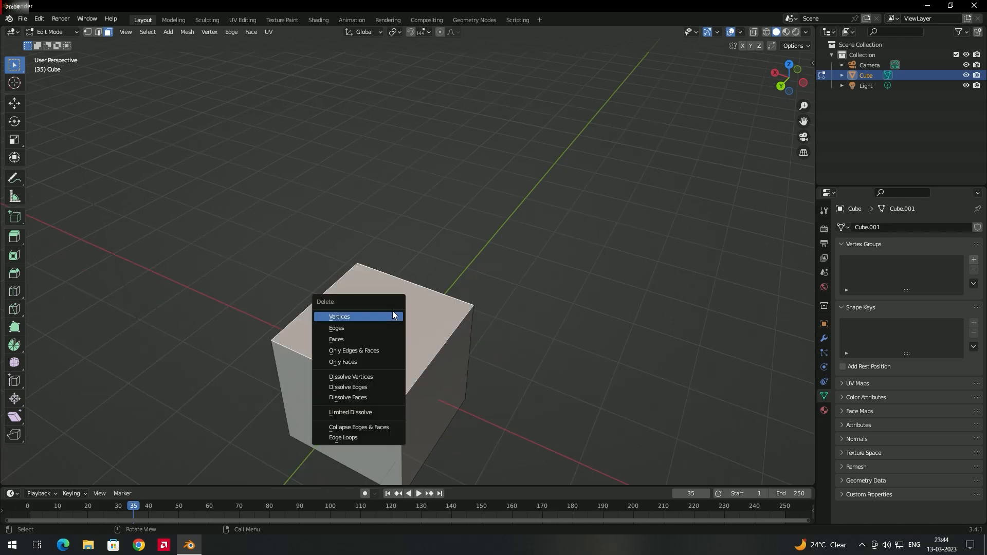
click(352, 339)
middle_drag(375, 283, 387, 285)
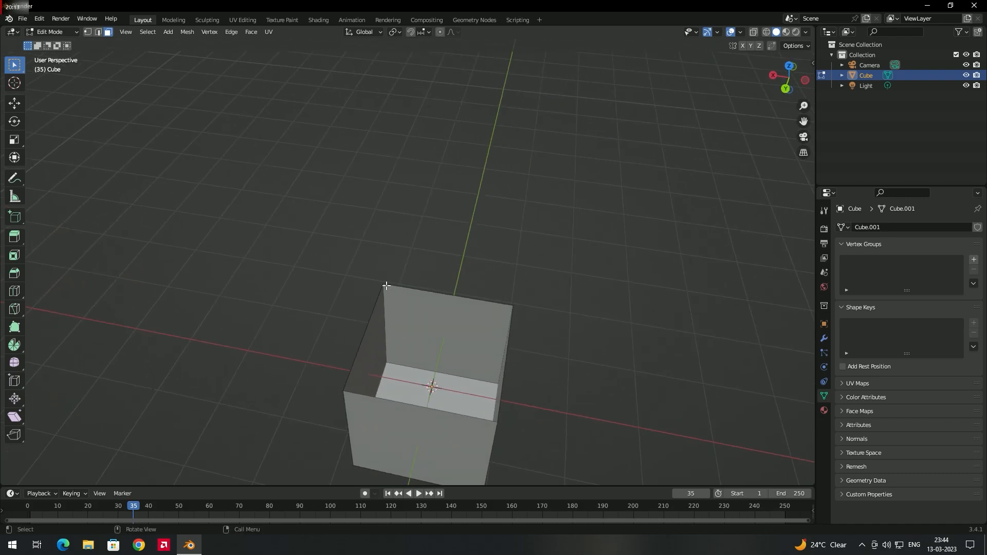
middle_drag(461, 413, 375, 288)
scroll(418, 269, down, 3)
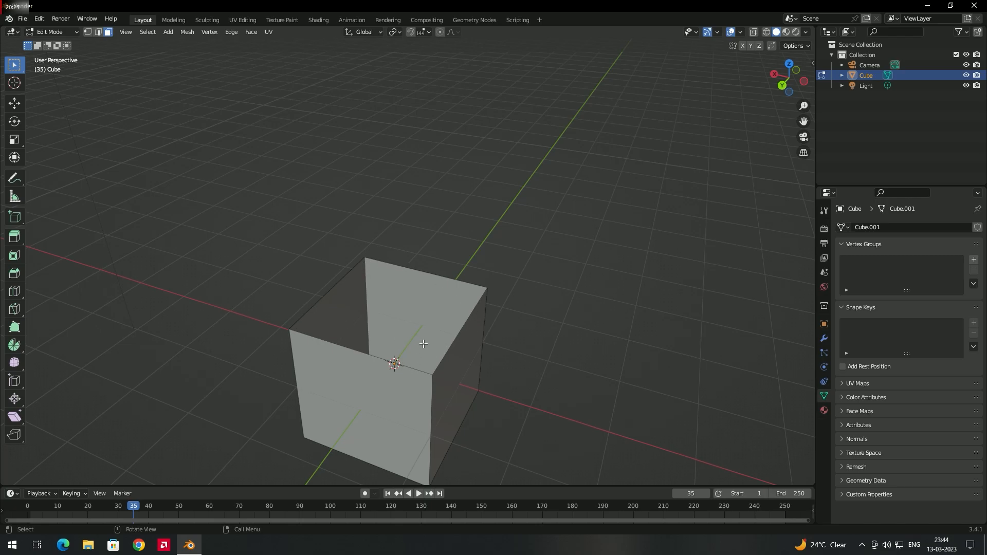
key(f)
click(519, 245)
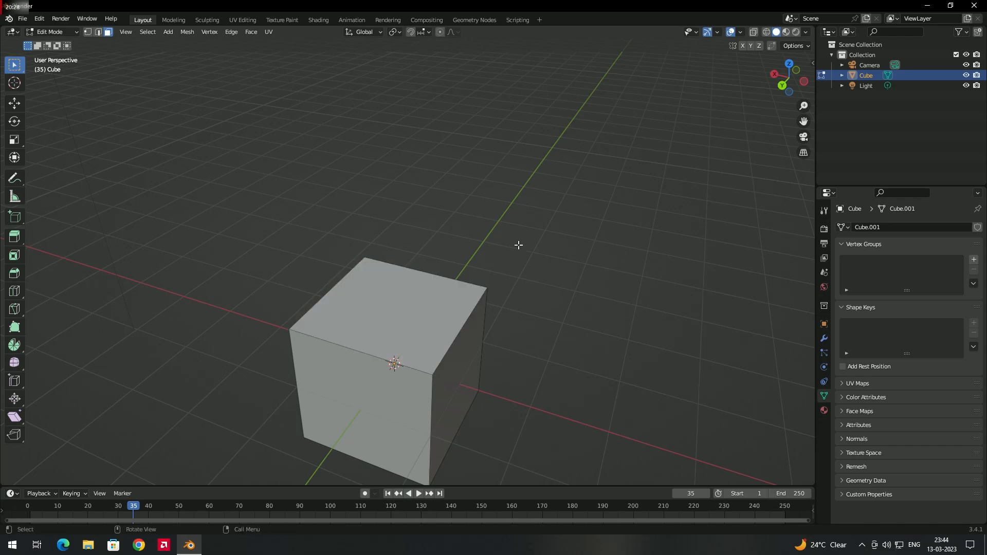
Step: Inset the cube's top face by about 0.14 m
click(454, 285)
key(i)
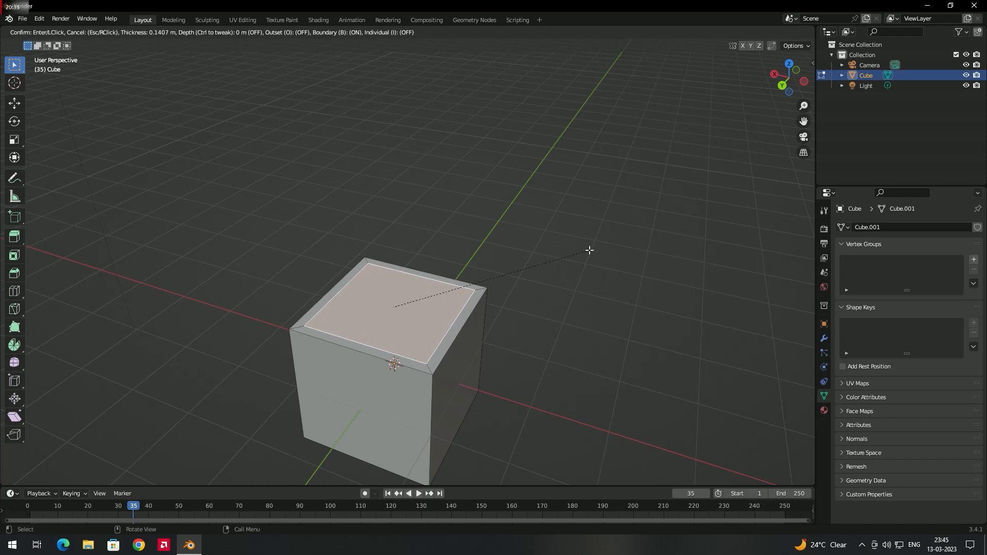
click(590, 250)
Step: Extrude the inset top face down into the cube to hollow it into an open box
middle_drag(575, 269, 467, 300)
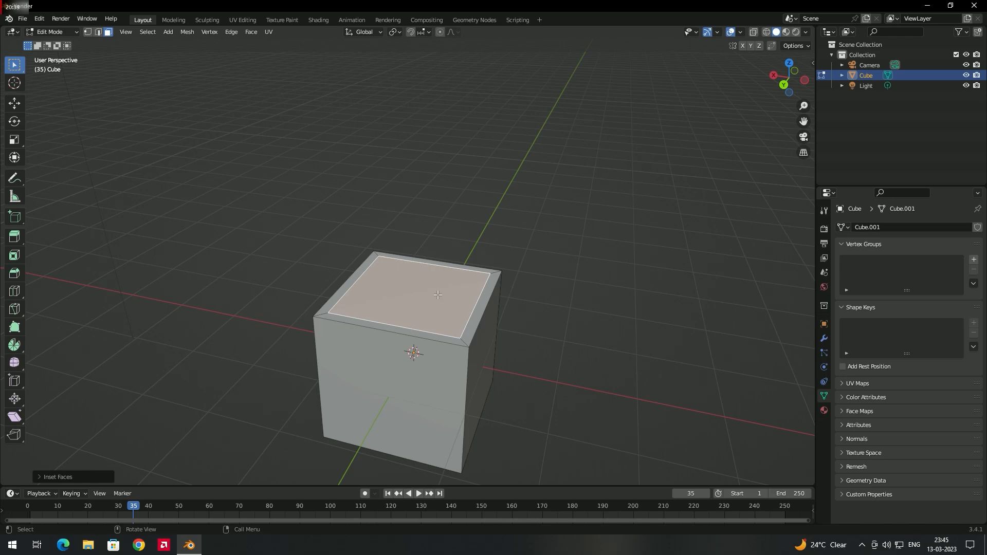
key(e)
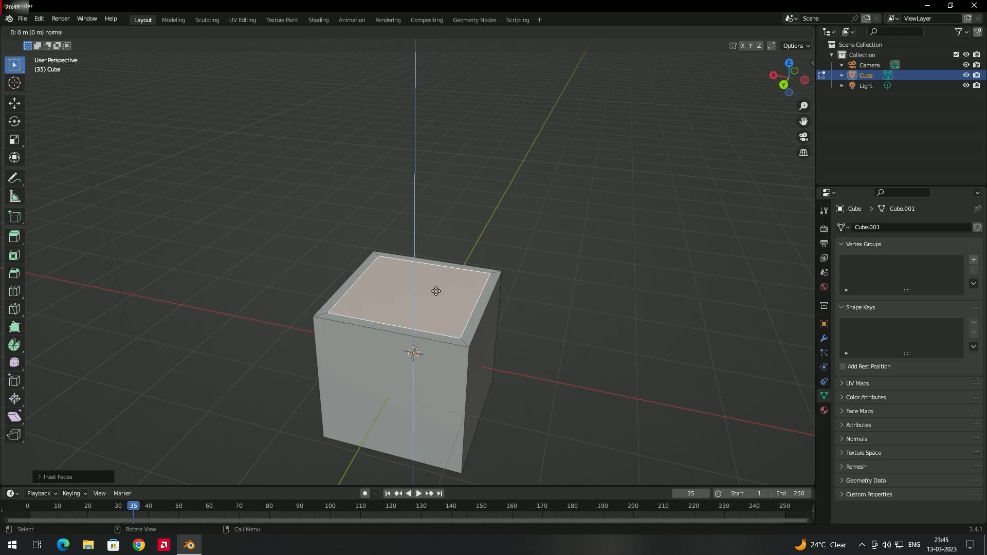
click(442, 355)
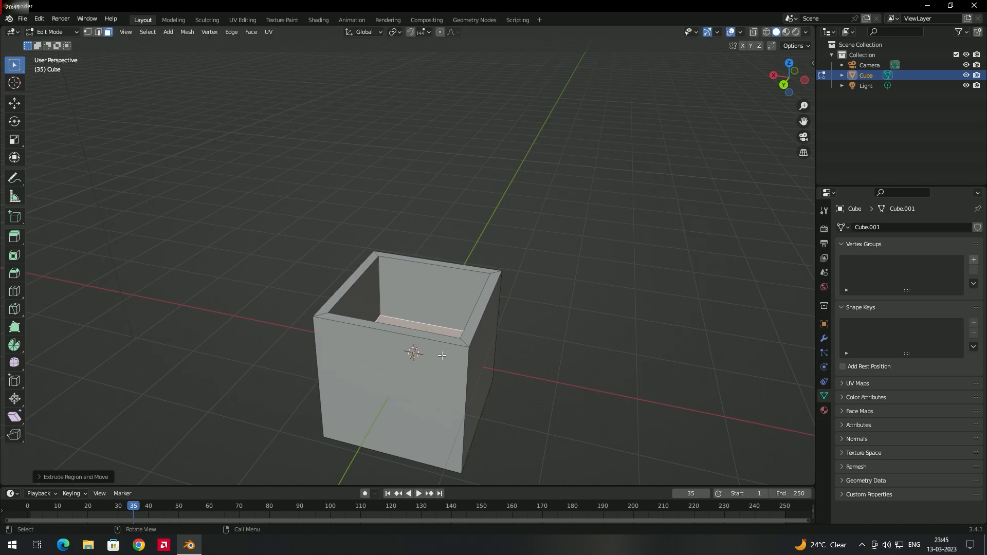
Step: Inset the floor face inside the box by about 0.21 m
middle_drag(521, 308, 451, 307)
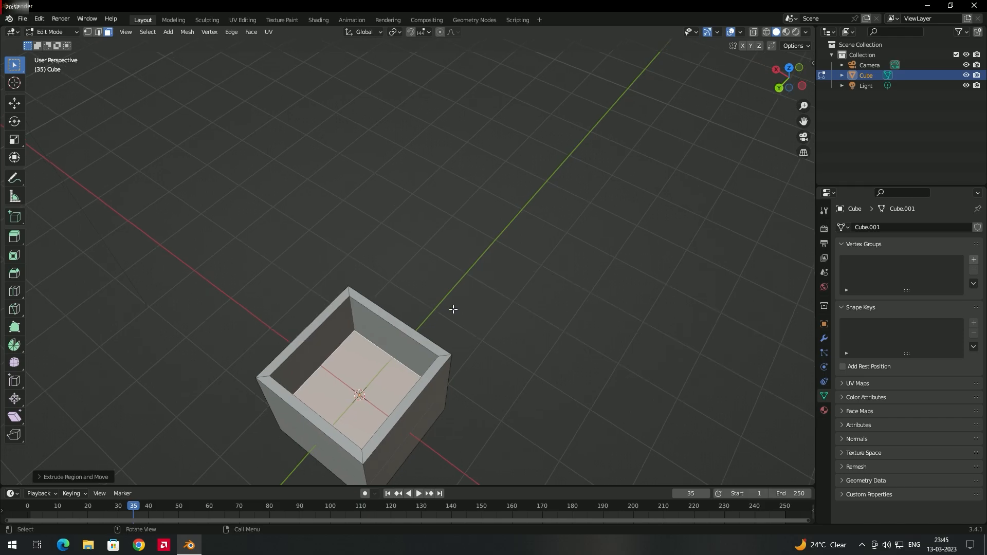
key(i)
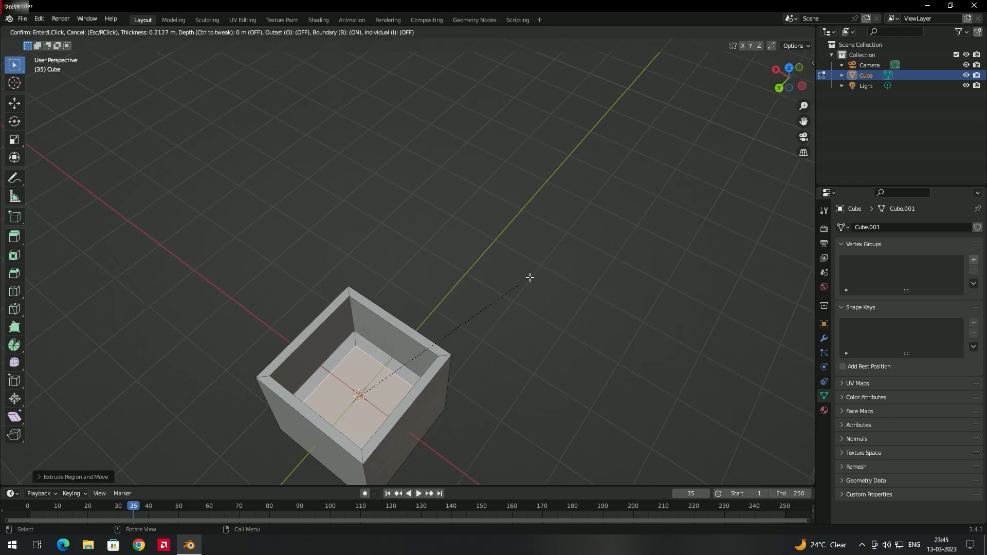
click(530, 278)
mouse_move(489, 310)
middle_down()
mouse_move(474, 298)
mouse_move(479, 311)
middle_up()
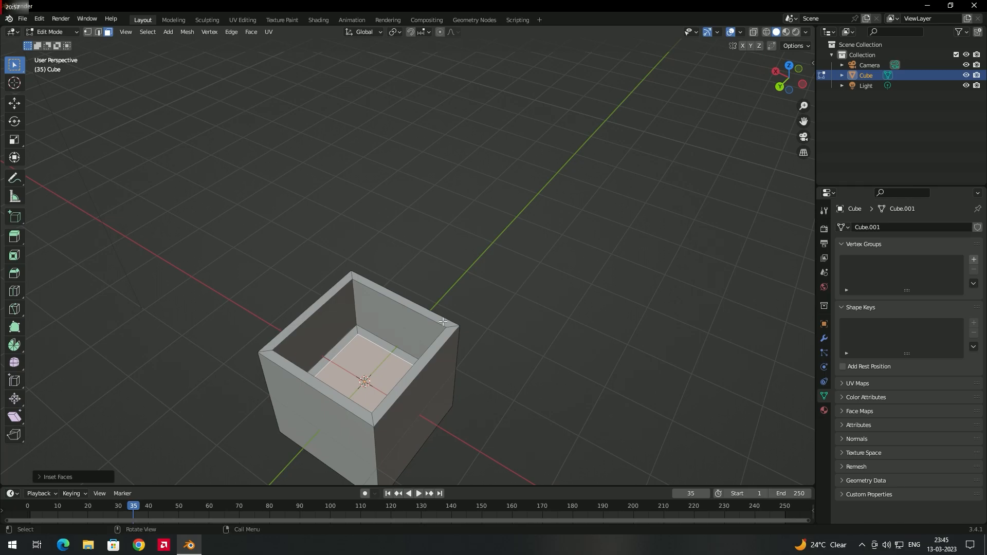
Step: Extrude the inset floor face upward beyond the open box's rim and inset the raised block's top face
key(e)
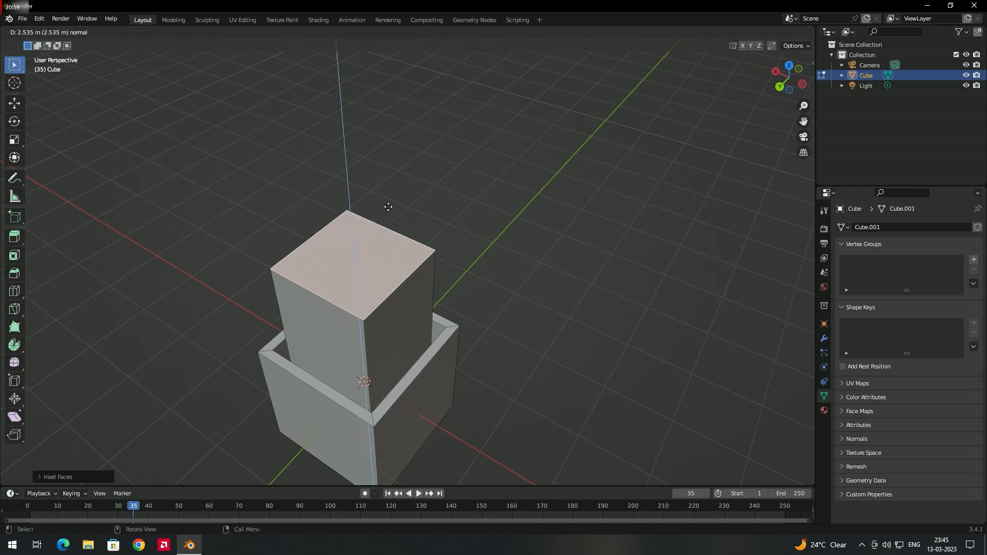
click(392, 172)
middle_drag(508, 379, 523, 366)
key(i)
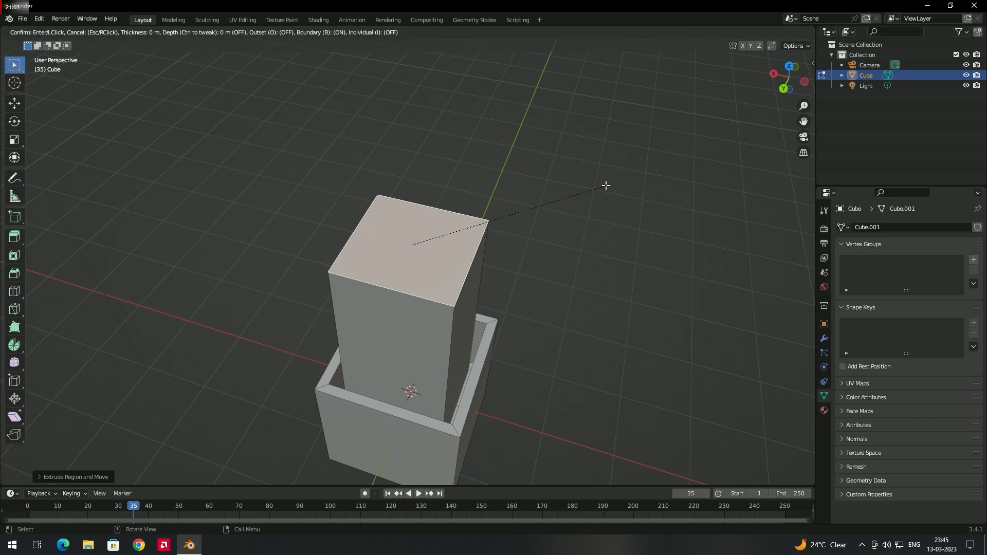
click(580, 204)
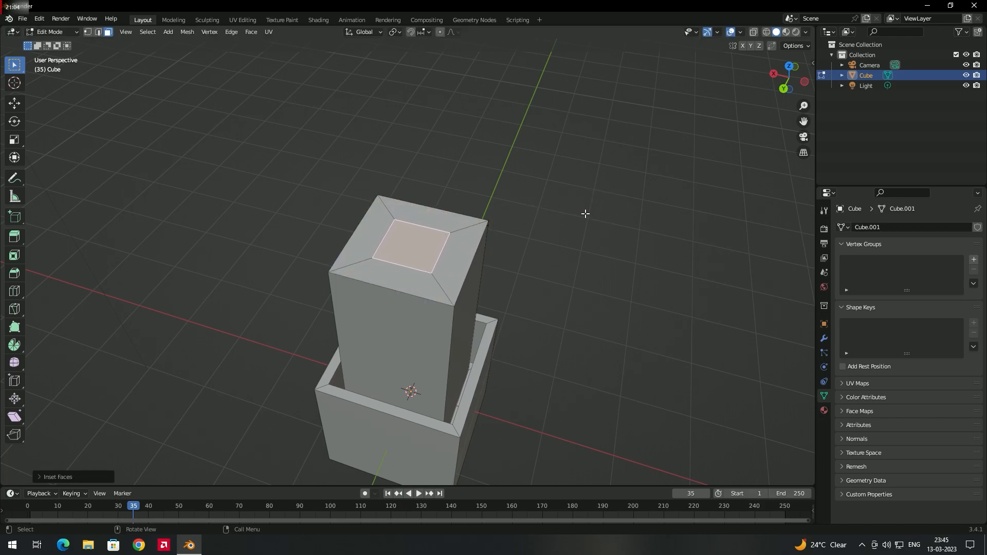
Step: Extrude the inset face on top of the raised block upward to form a narrower third tier
click(543, 131)
mouse_move(537, 304)
middle_down()
mouse_move(525, 276)
mouse_move(537, 288)
middle_up()
middle_drag(527, 251, 535, 251)
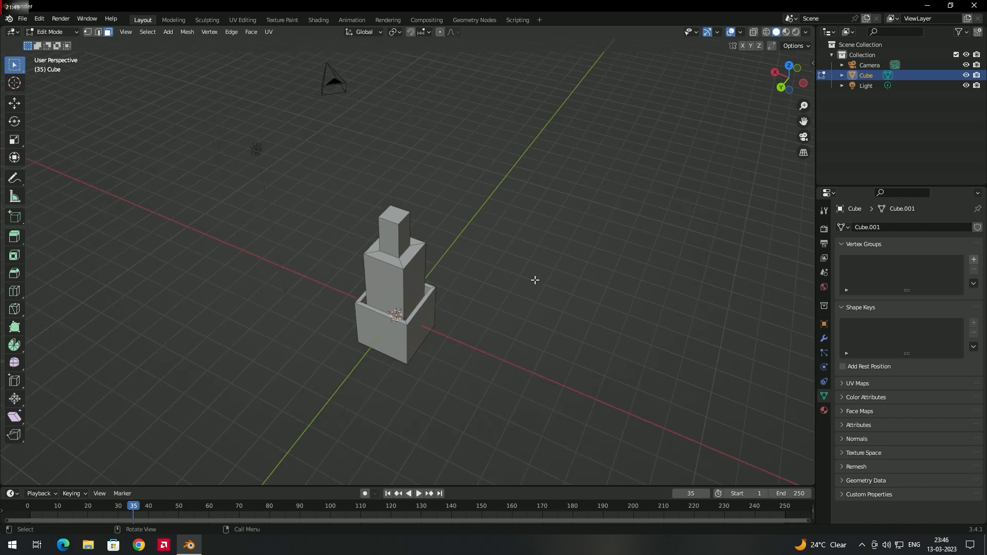
middle_drag(533, 280, 436, 282)
scroll(478, 295, up, 3)
scroll(453, 278, down, 3)
scroll(453, 284, up, 2)
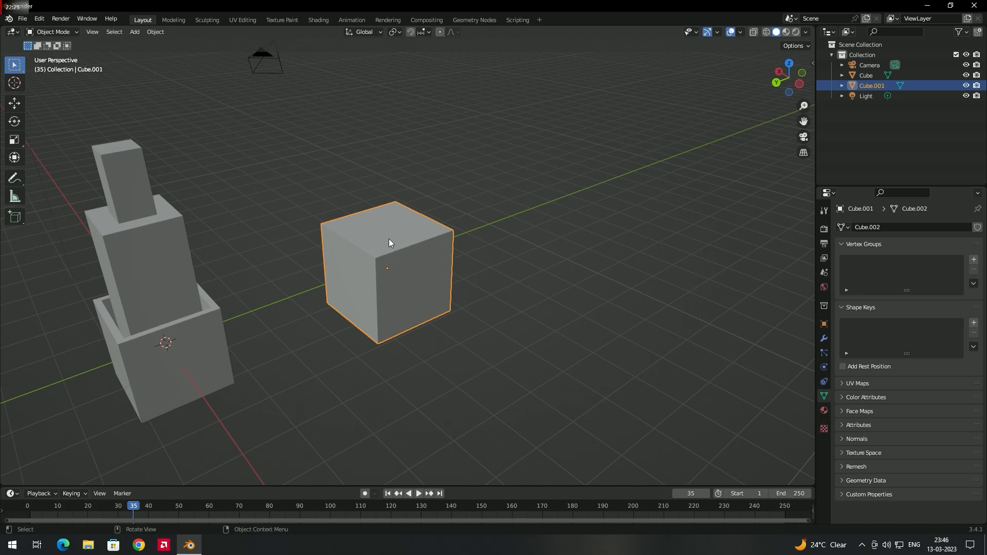
Step: Enter Edit Mode on the second cube and extrude its top face upward by about 1.83 m
key(Tab)
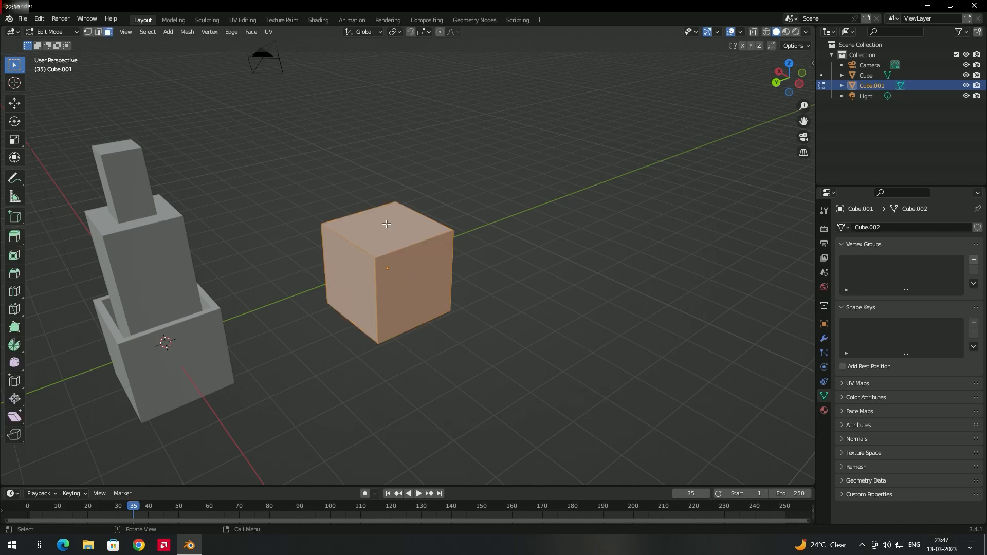
click(405, 225)
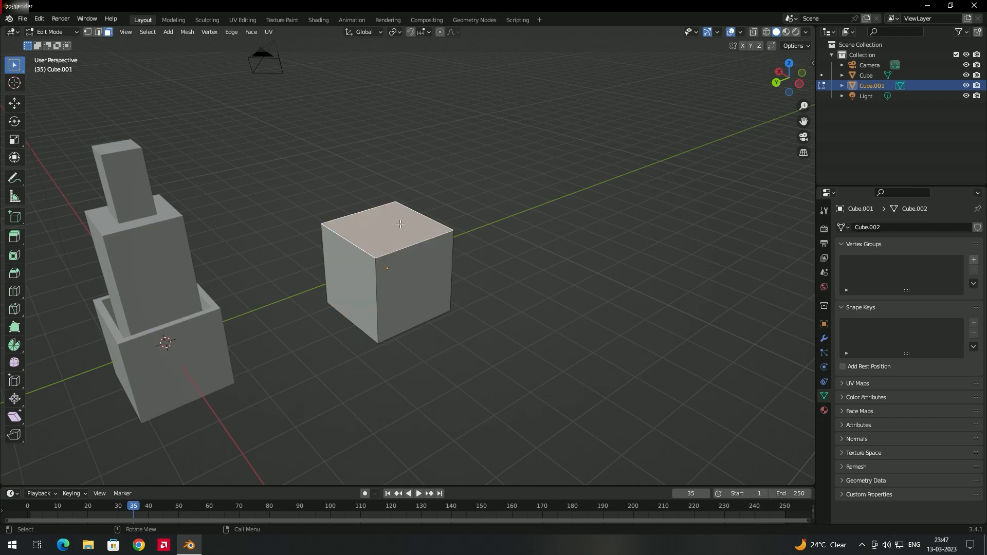
key(e)
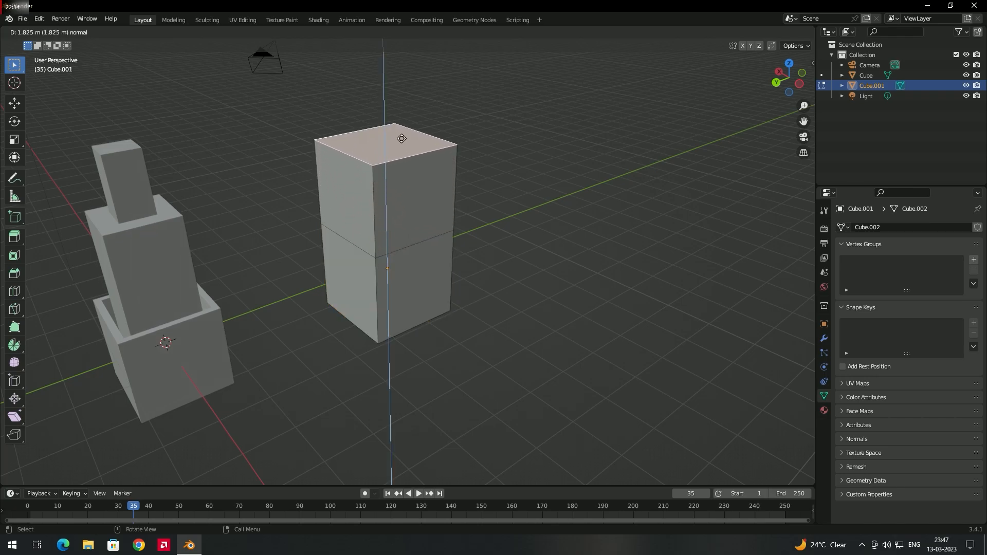
click(402, 139)
Step: Select the two stacked faces on one side of the extruded block and inset them individually by about 0.32 m
middle_drag(545, 180, 526, 178)
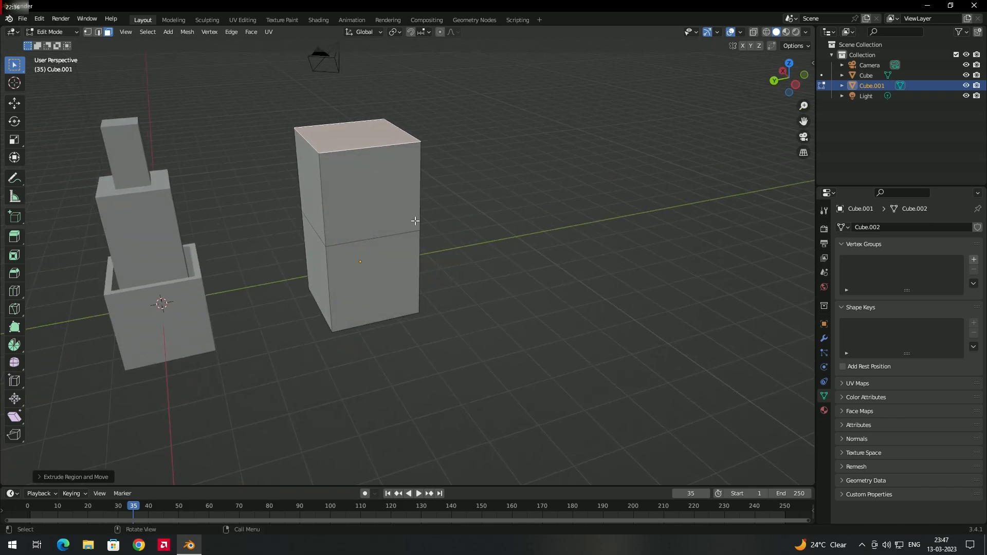
click(397, 210)
click(390, 271)
click(395, 215)
click(391, 255)
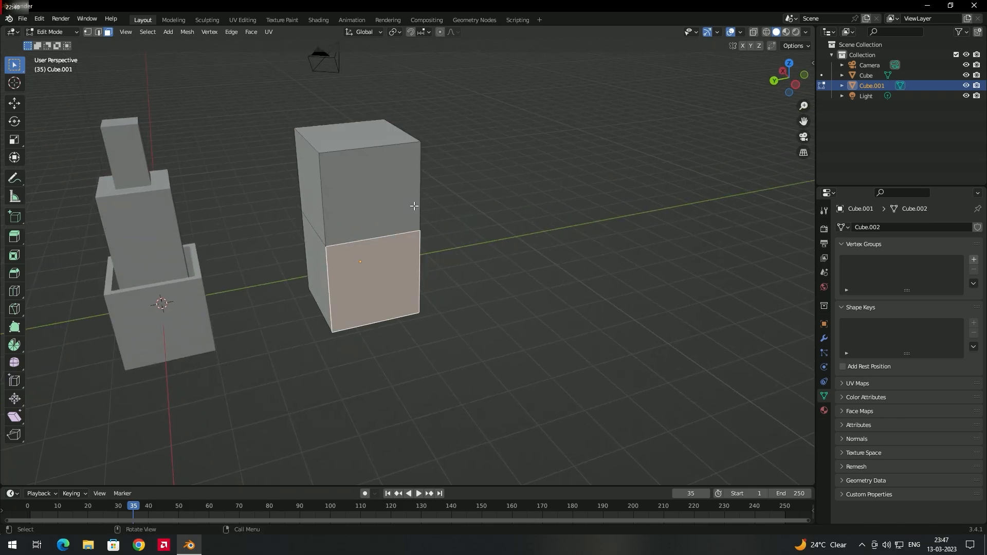
click(403, 195)
ctrl+click(397, 267)
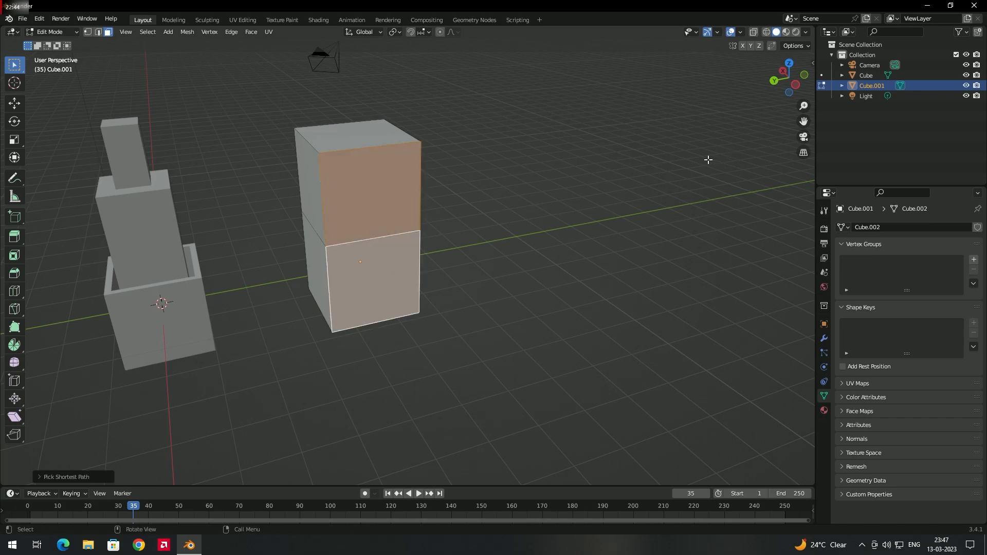
key(i)
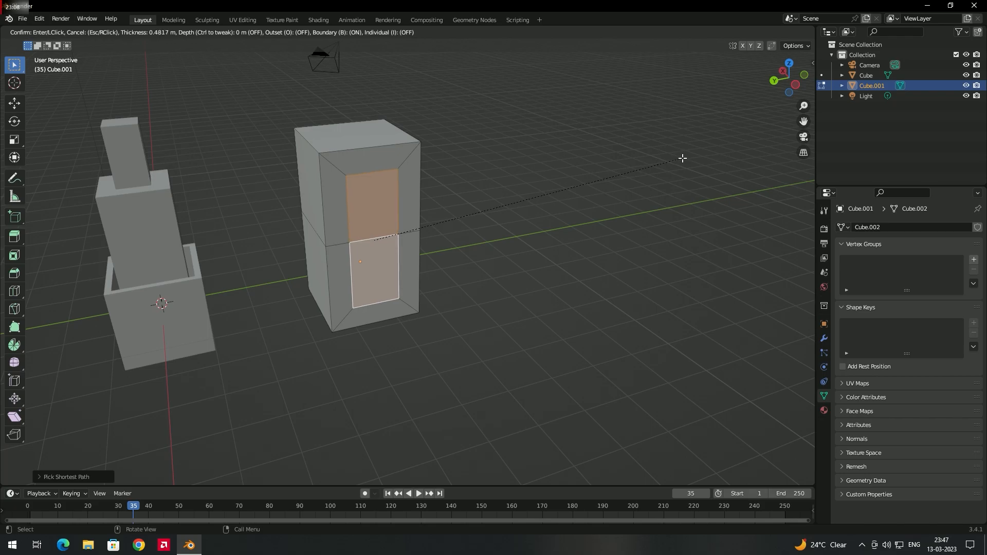
key(i)
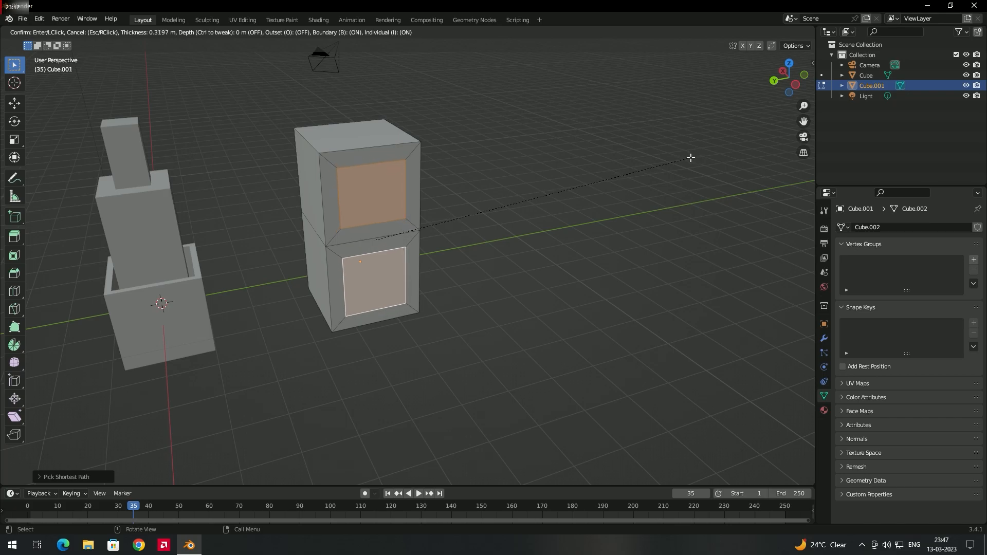
click(691, 158)
Step: Extrude the two inset faces about 0.6 m into the block to form two recessed openings
mouse_move(604, 266)
middle_down()
mouse_move(483, 273)
mouse_move(597, 271)
middle_up()
key(e)
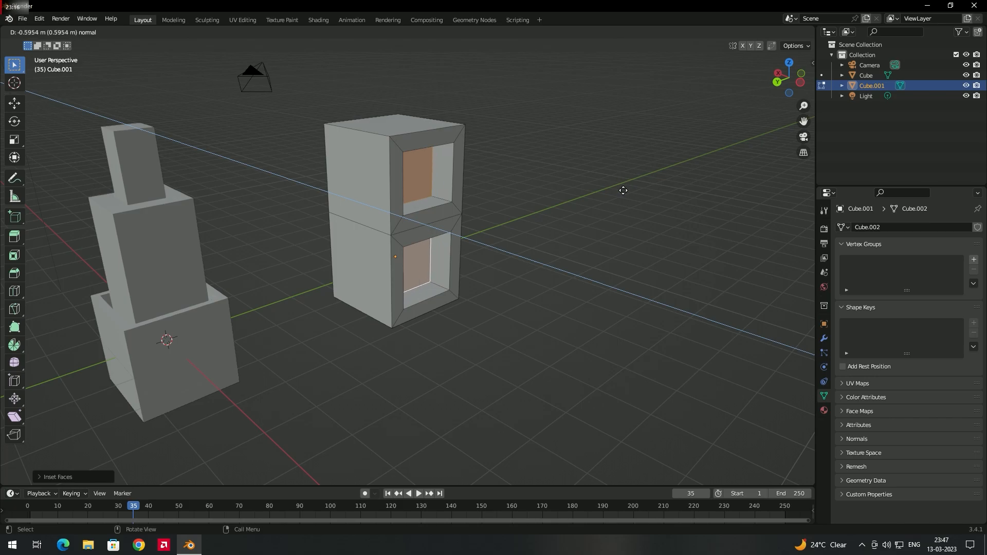
click(625, 194)
Step: Select the two stacked faces on another side of the block and inset them individually
middle_drag(646, 282, 335, 161)
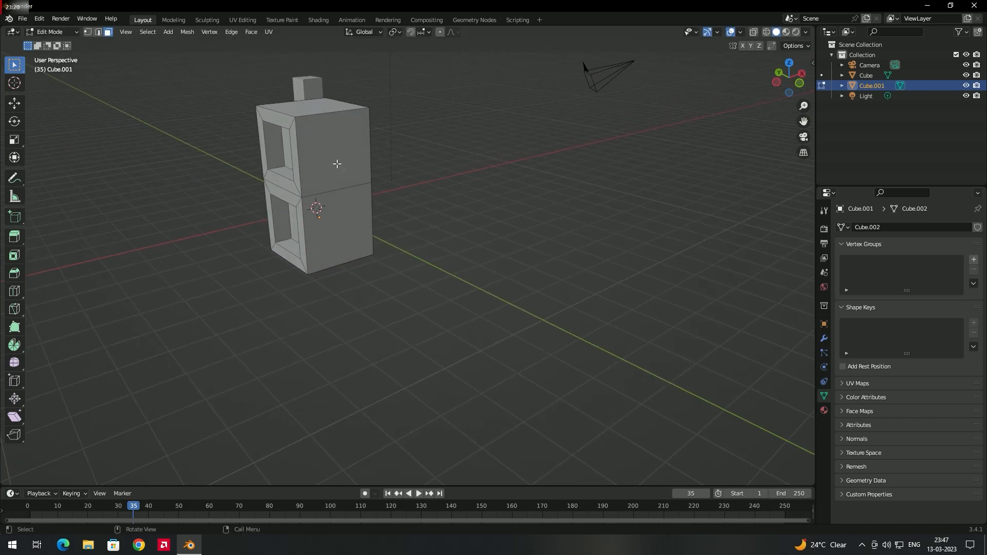
click(337, 163)
ctrl+click(357, 227)
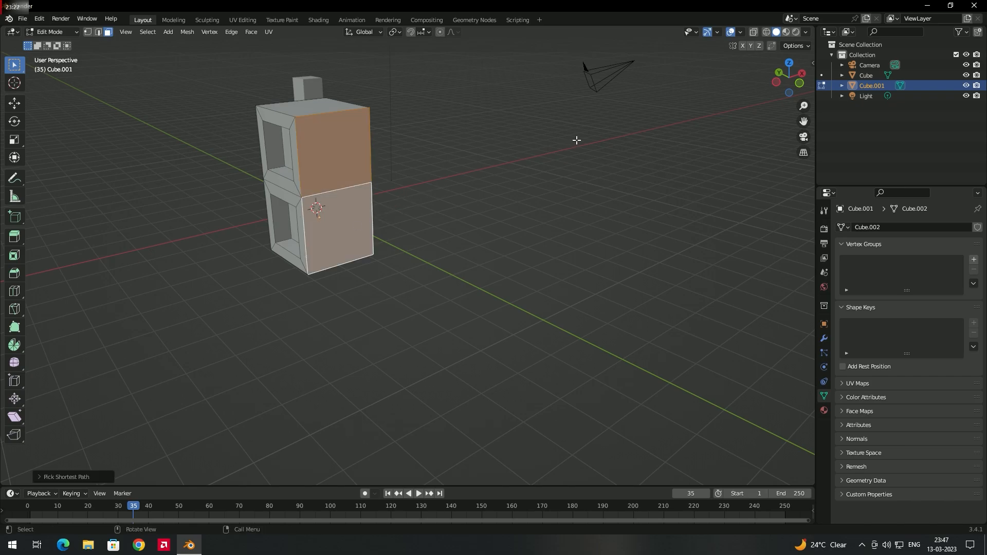
key(i)
key(i)
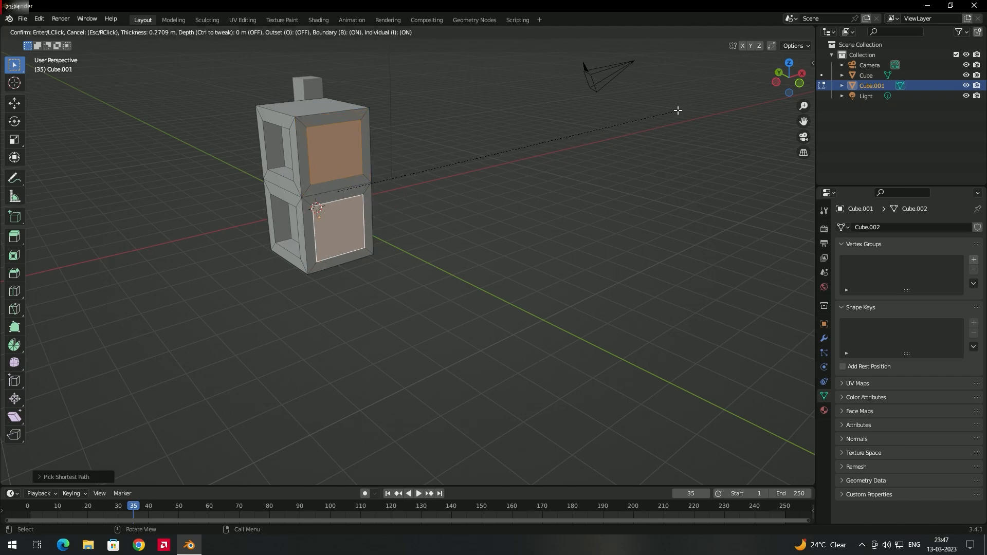
key(i)
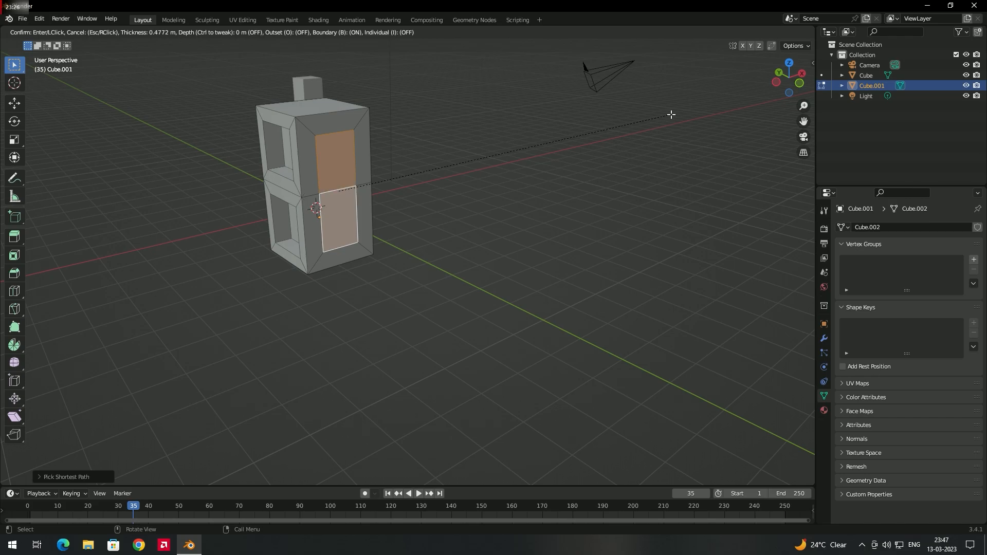
key(i)
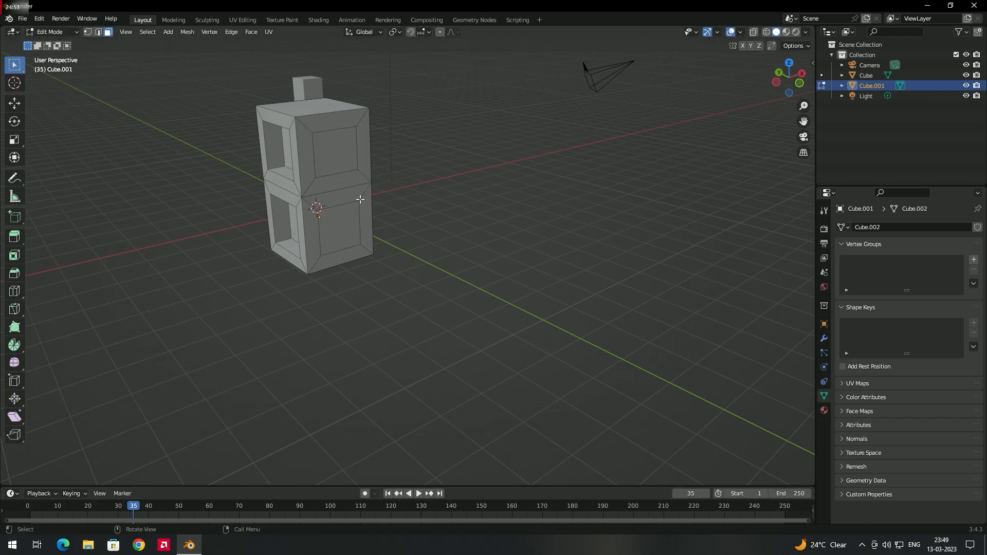
Step: Return to Object Mode, select the three-tier tower, and enter Edit Mode on it
middle_drag(309, 221, 370, 186)
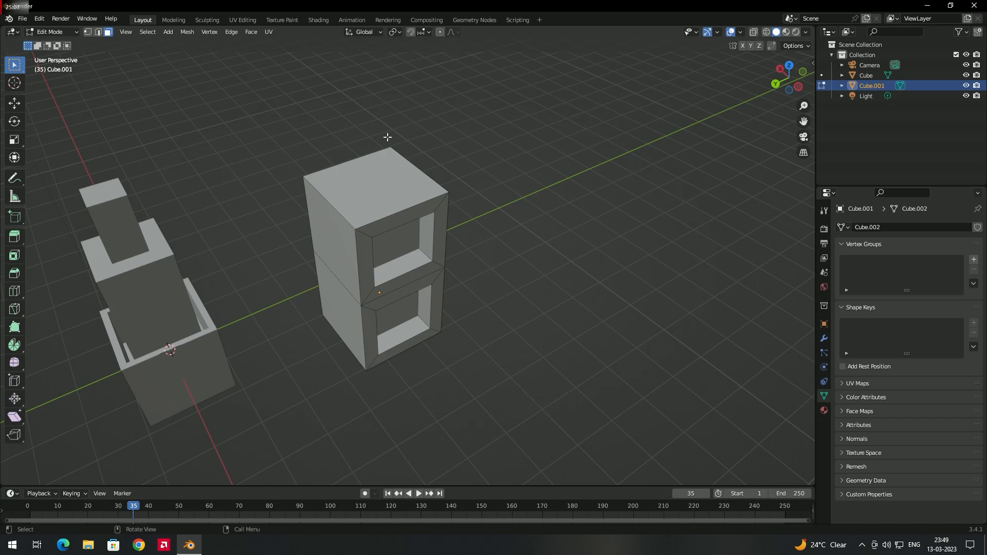
middle_drag(325, 203, 426, 232)
click(57, 33)
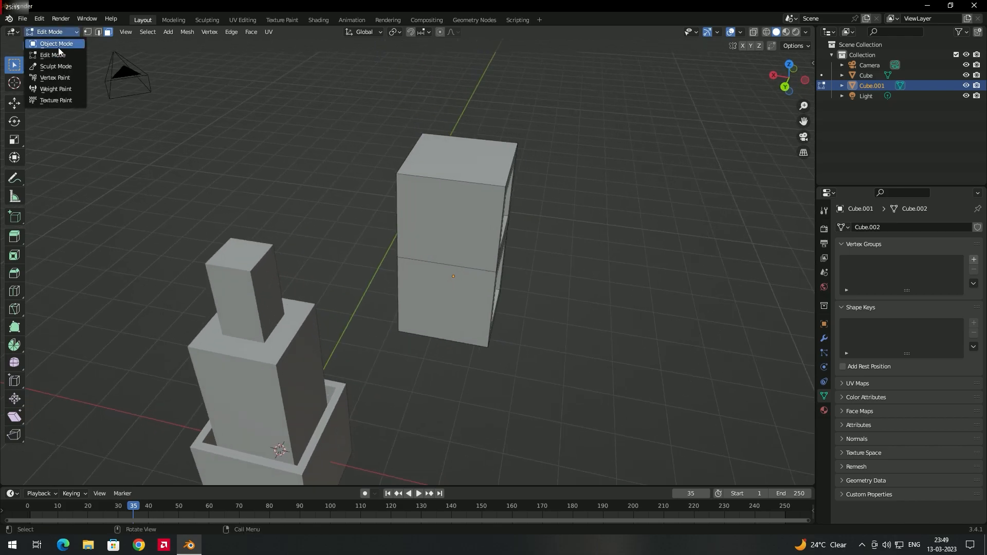
click(58, 46)
click(246, 269)
mouse_move(264, 269)
middle_down()
mouse_move(245, 286)
mouse_move(266, 278)
mouse_move(255, 281)
middle_up()
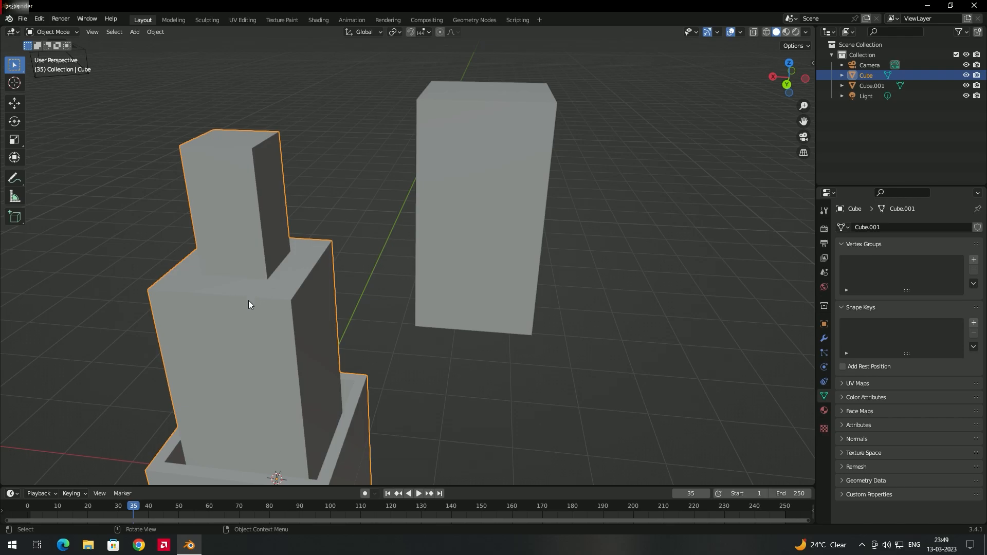
key(Tab)
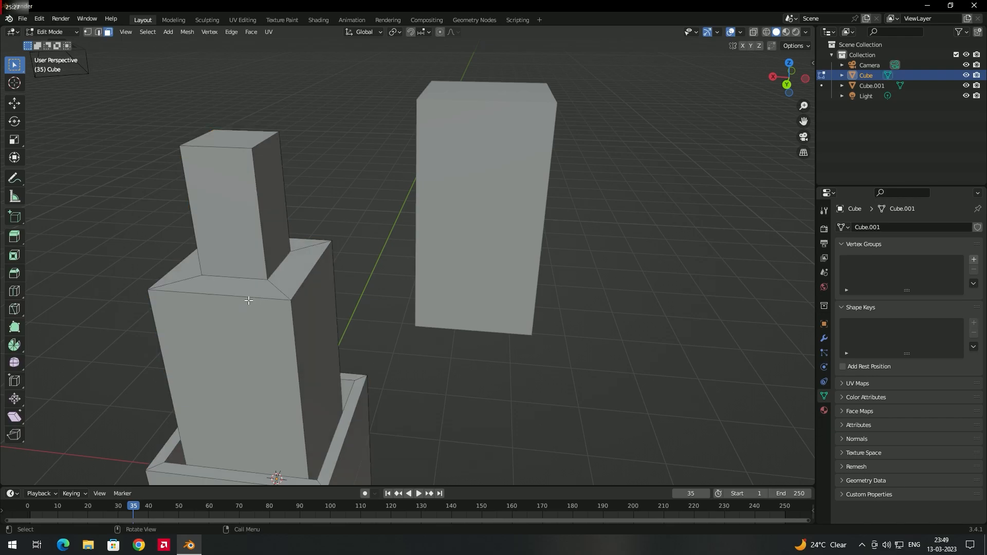
Step: Switch to edge selection and bevel one upper edge of the tower's top tier by about 0.15 m
key(2)
middle_drag(276, 168, 337, 226)
middle_drag(338, 125, 335, 134)
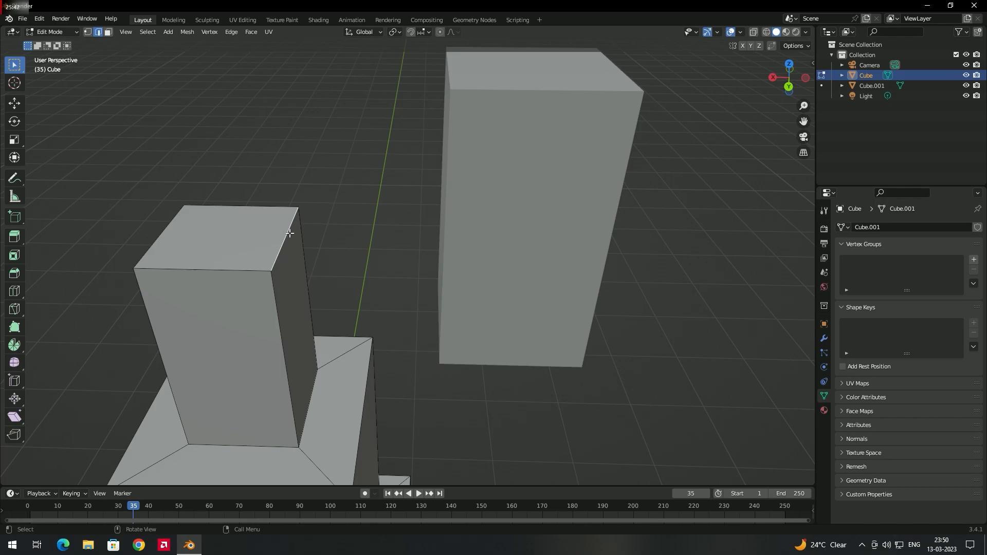
key(ctrl+b)
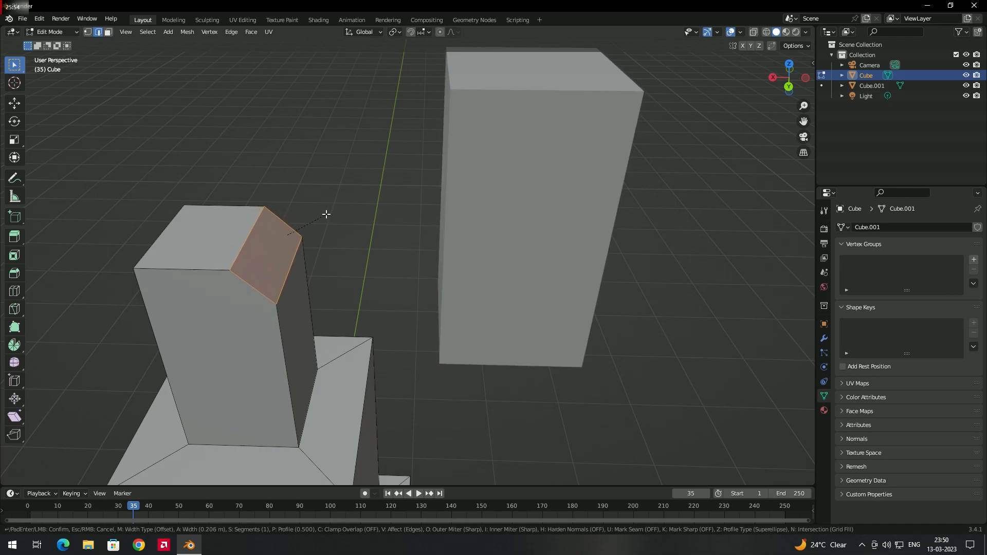
click(316, 218)
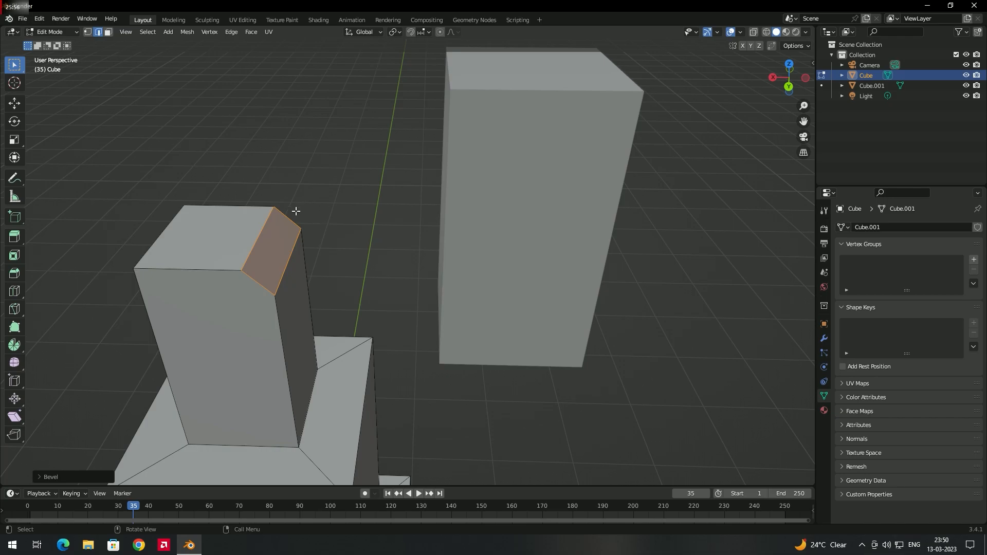
Step: Set the top-tier edge bevel to 5 segments and a width of 0.0983 m
middle_drag(304, 267, 311, 251)
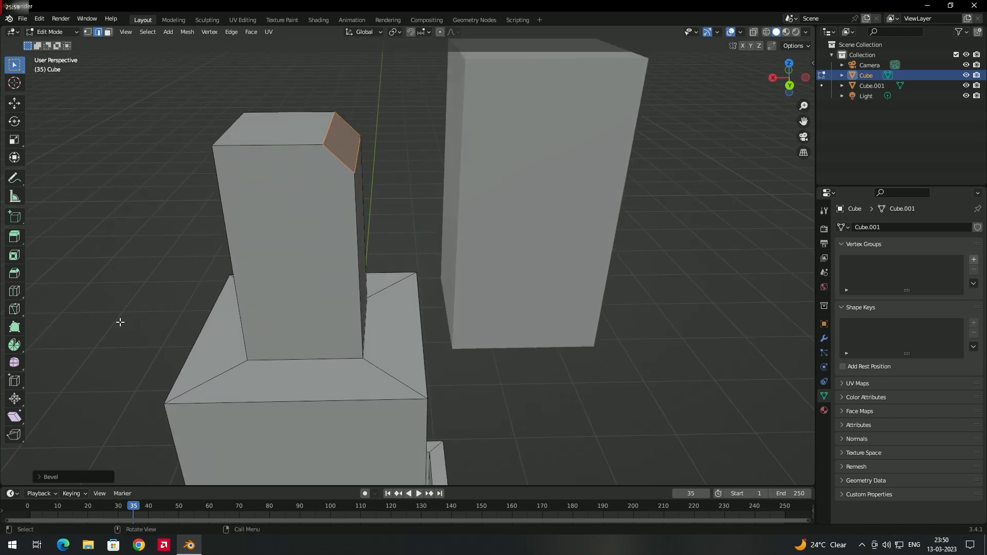
click(40, 477)
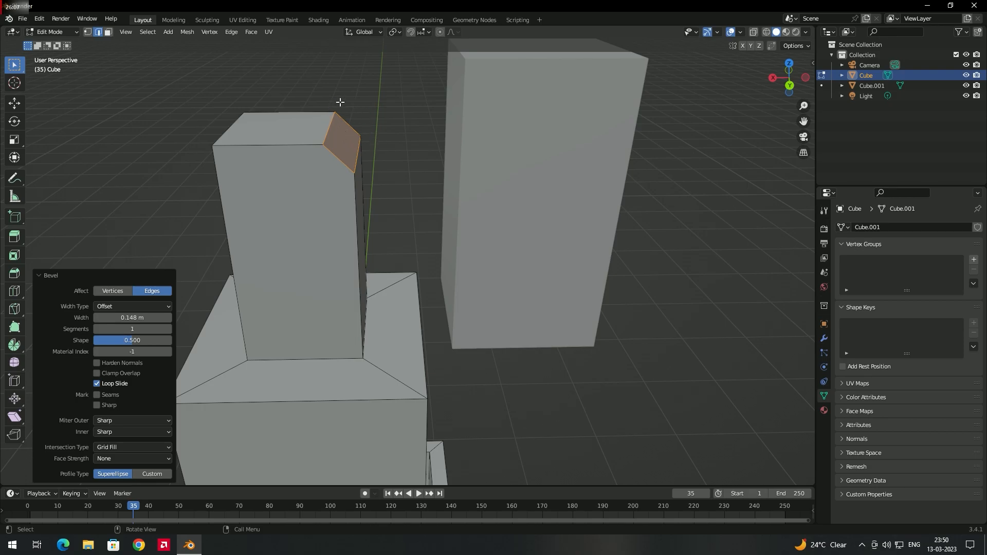
click(169, 328)
click(169, 328)
click(170, 329)
click(170, 329)
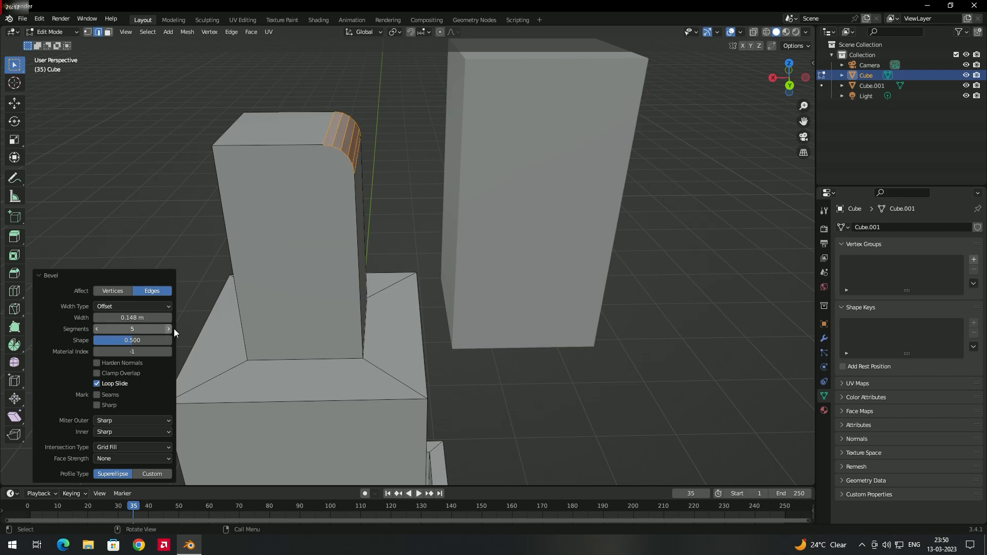
middle_drag(350, 238, 356, 238)
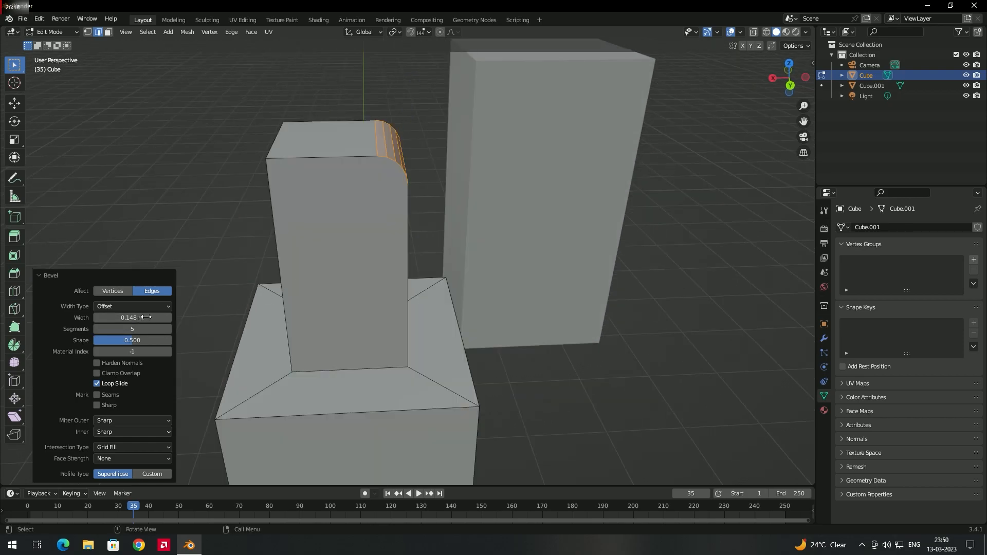
mouse_move(144, 318)
mouse_down()
mouse_move(159, 319)
mouse_move(141, 319)
mouse_up()
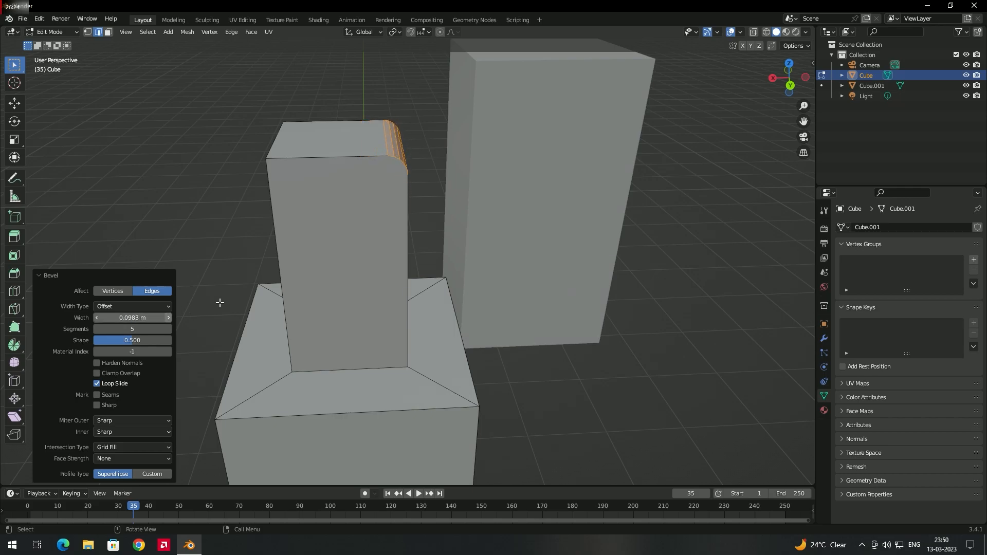
Step: Bevel two adjacent upper edges of the tower's middle tier by about 0.196 m with 5 segments
middle_drag(432, 288, 296, 312)
click(431, 346)
middle_drag(430, 347, 453, 347)
click(467, 320)
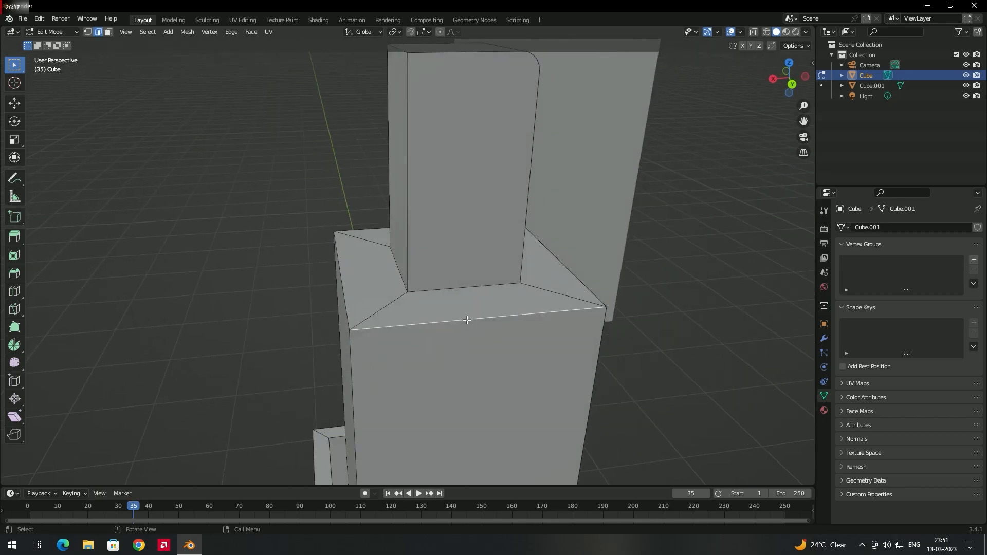
shift+click(343, 289)
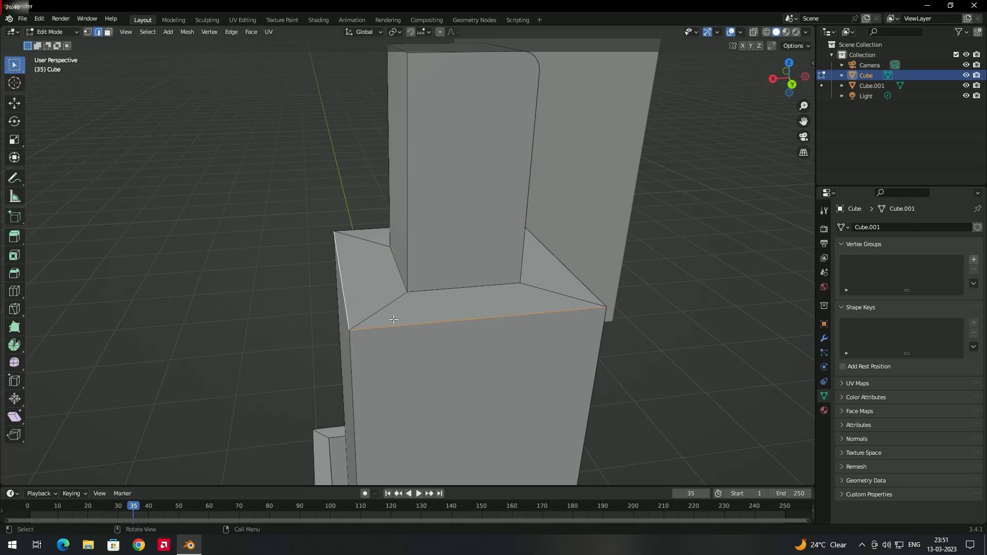
key(ctrl+b)
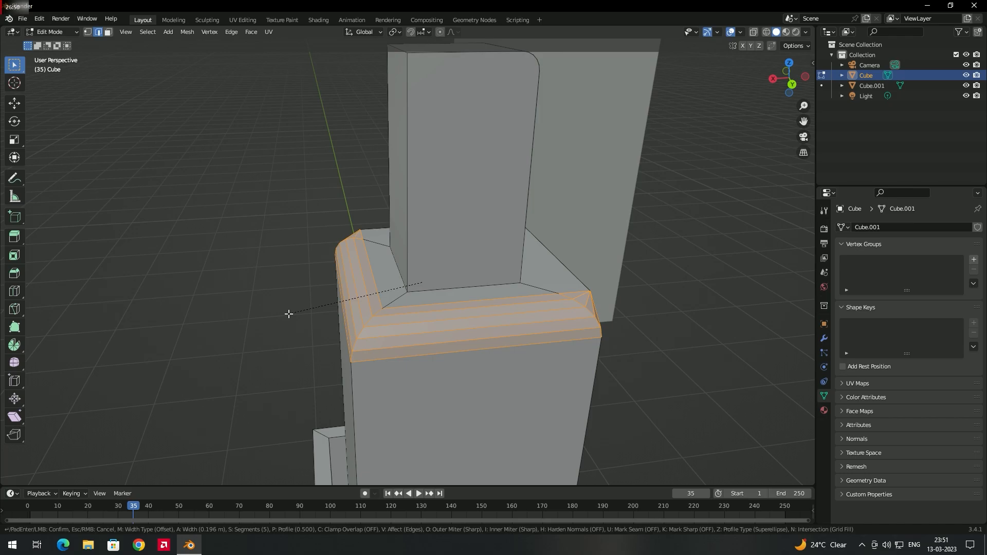
click(289, 313)
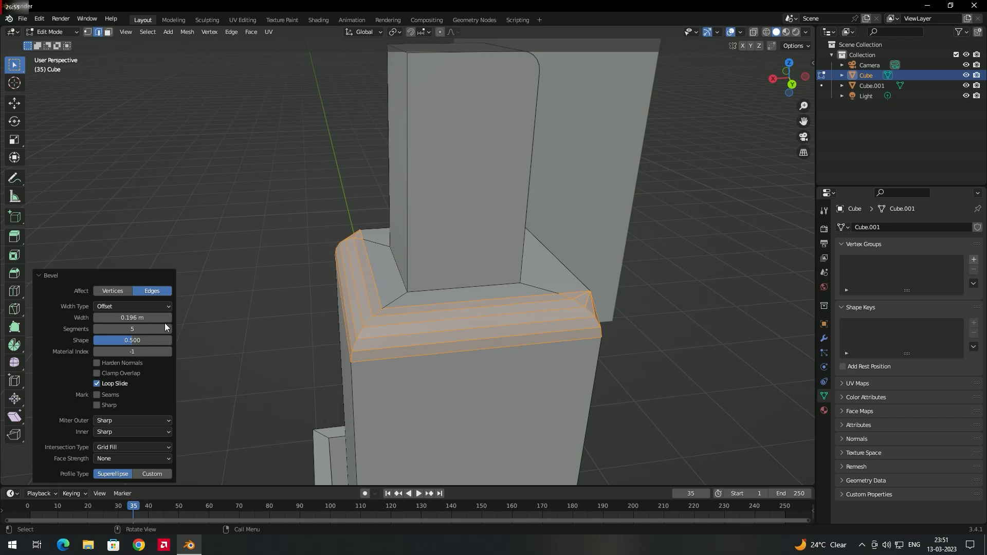
Step: Reduce the middle-tier edge bevel to a single segment and clear the selection
drag(141, 328, 131, 329)
mouse_move(541, 352)
middle_down()
mouse_move(500, 353)
mouse_move(524, 349)
middle_up()
click(254, 238)
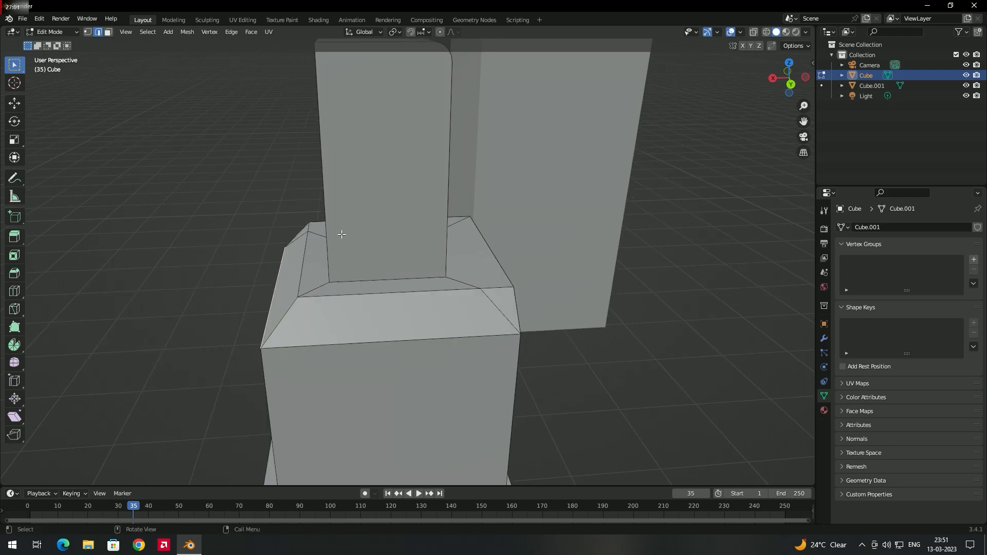
scroll(461, 229, down, 5)
mouse_move(487, 221)
middle_down()
mouse_move(465, 260)
mouse_move(475, 216)
middle_up()
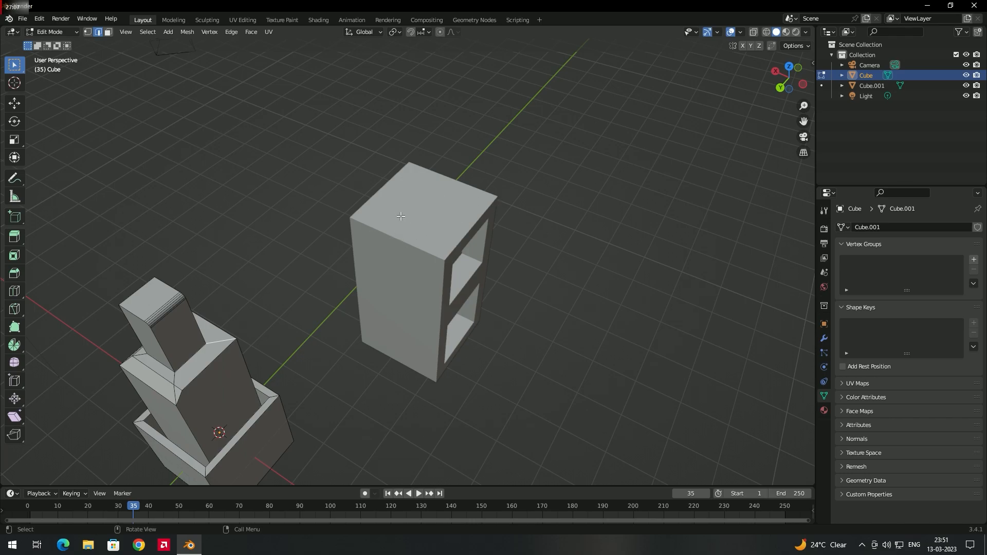
mouse_move(381, 336)
middle_down()
mouse_move(353, 337)
mouse_move(375, 321)
middle_up()
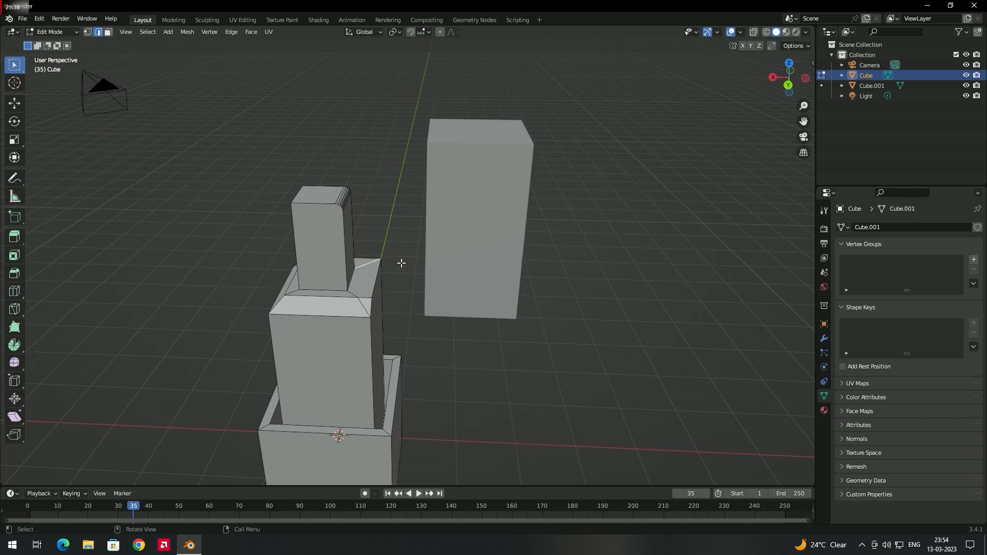
key(space)
middle_drag(419, 269, 326, 286)
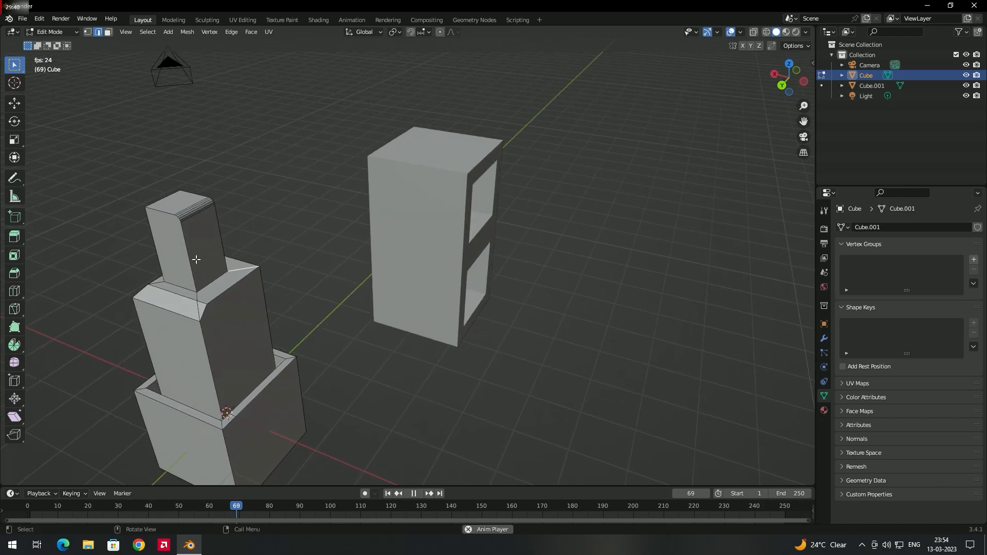
key(space)
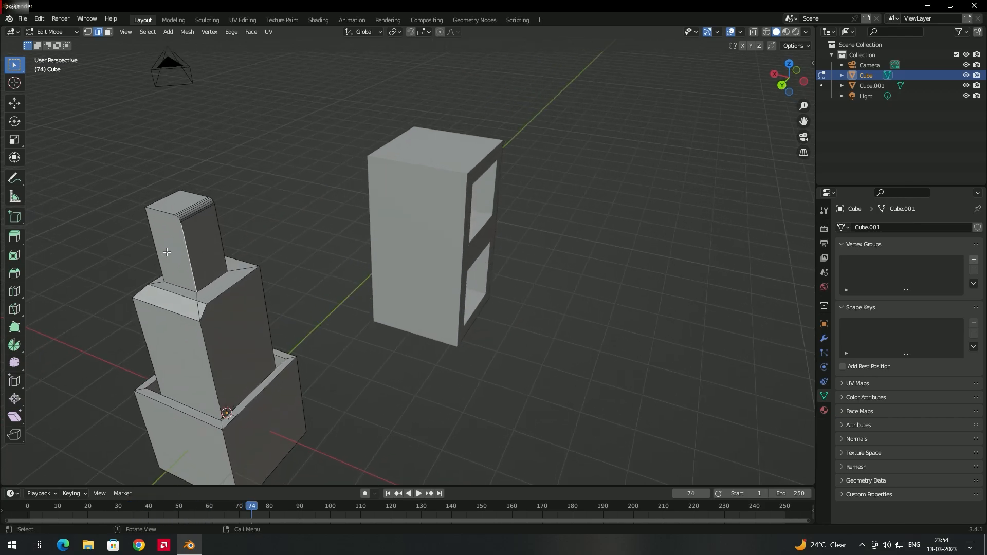
Step: Switch to face selection and select two opposite side faces of the tower's top tier
key(3)
click(173, 250)
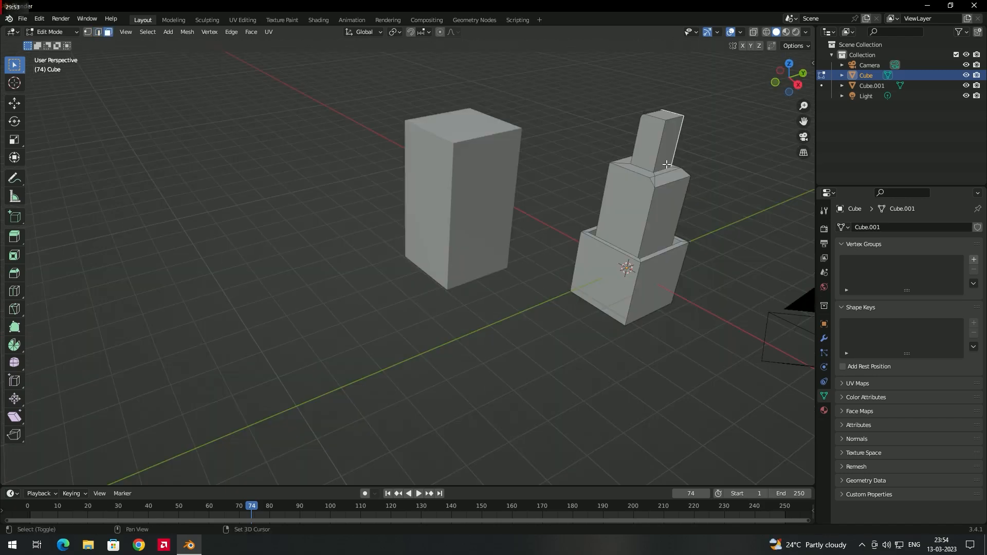
shift+click(644, 147)
middle_drag(613, 183, 558, 201)
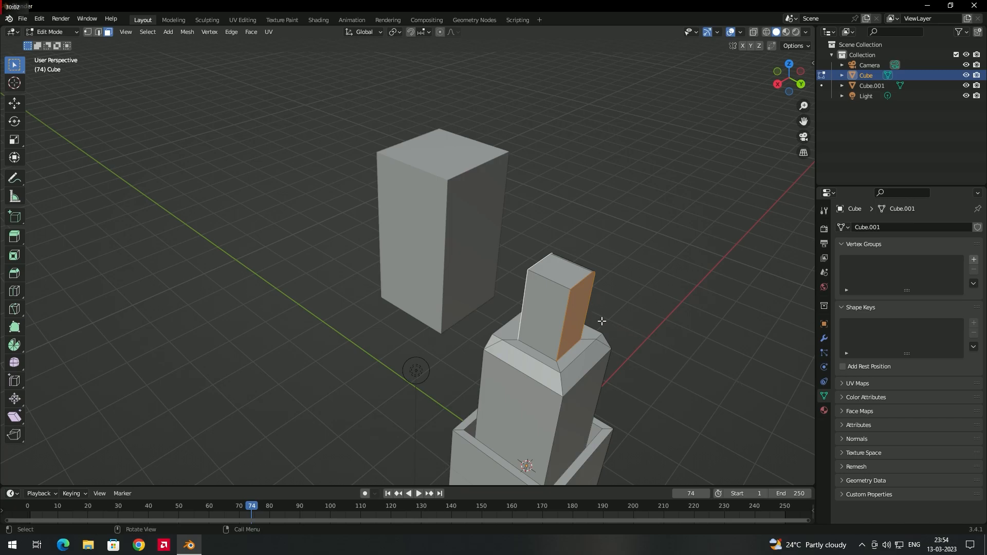
Step: Try extruding the two selected top-tier faces along the global Y axis, and undo the extrusion
key(e)
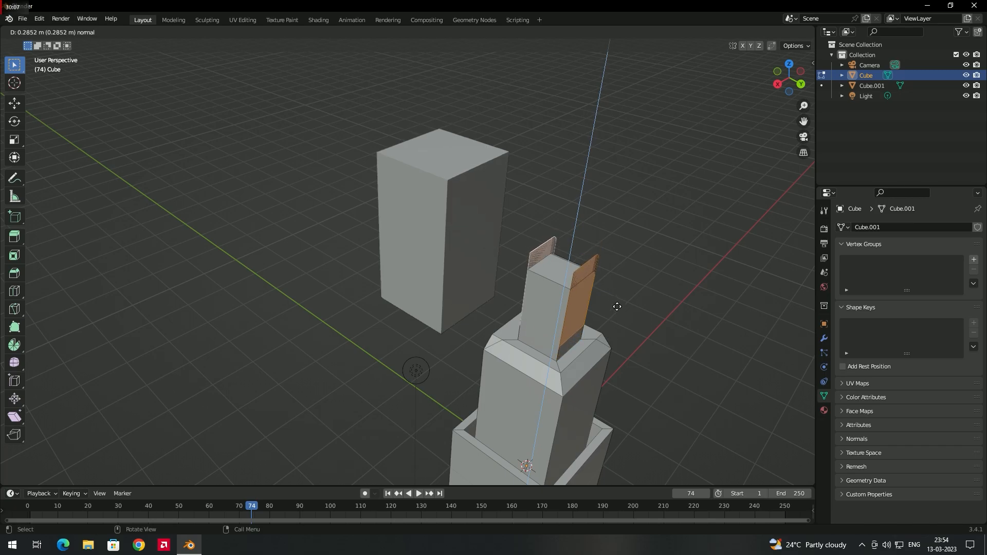
key(y)
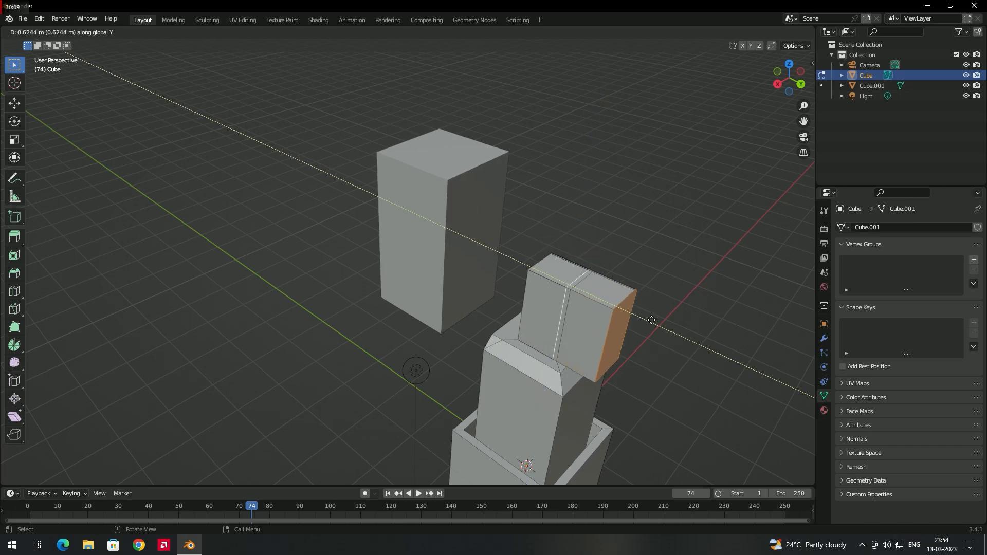
click(578, 299)
key(ctrl+z)
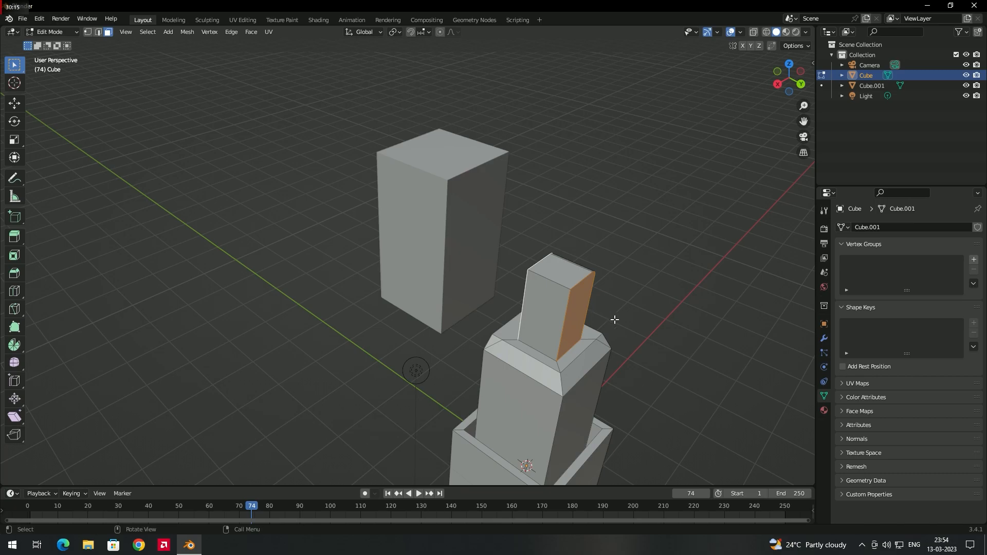
Step: Extrude the two opposite top-tier faces outward with Extrude Individual Faces and clear the selection
middle_drag(448, 289, 530, 300)
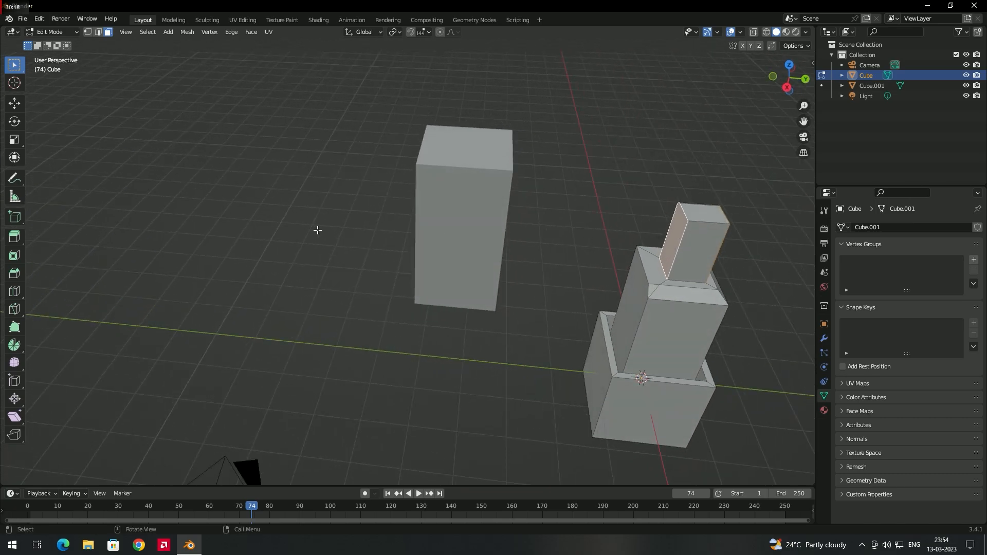
middle_drag(556, 244, 524, 238)
middle_drag(670, 267, 641, 258)
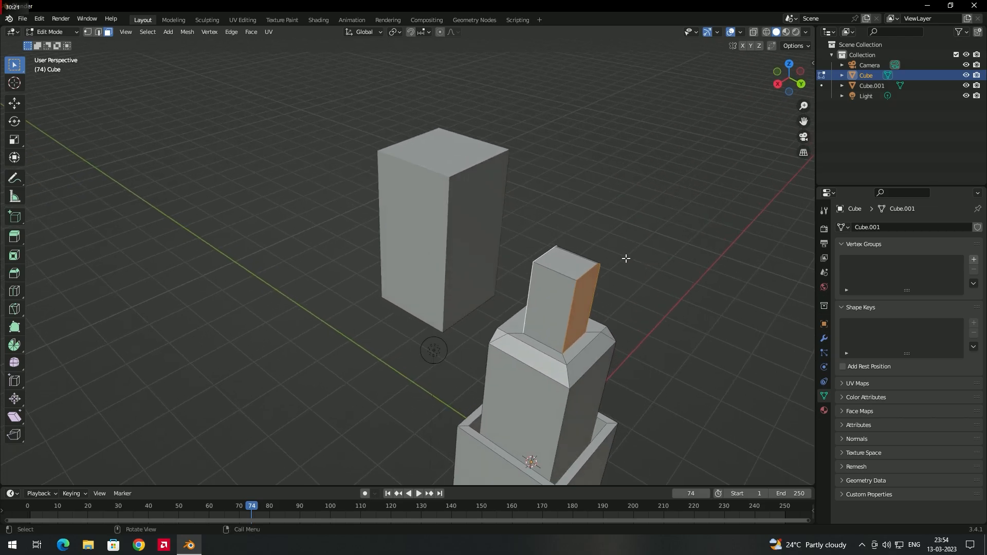
mouse_move(580, 268)
middle_down()
mouse_move(553, 269)
mouse_move(575, 262)
middle_up()
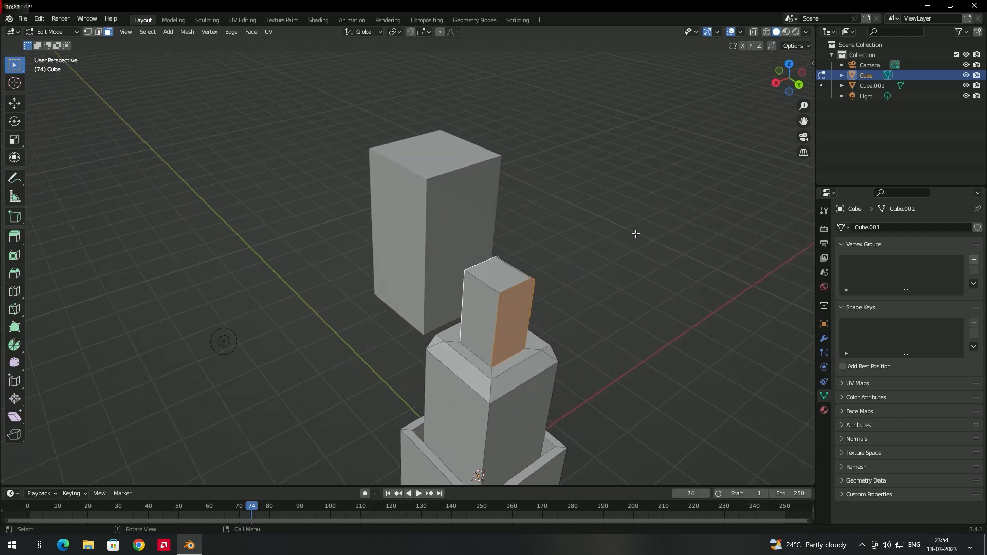
mouse_move(526, 308)
middle_down()
mouse_move(606, 302)
mouse_move(542, 306)
middle_up()
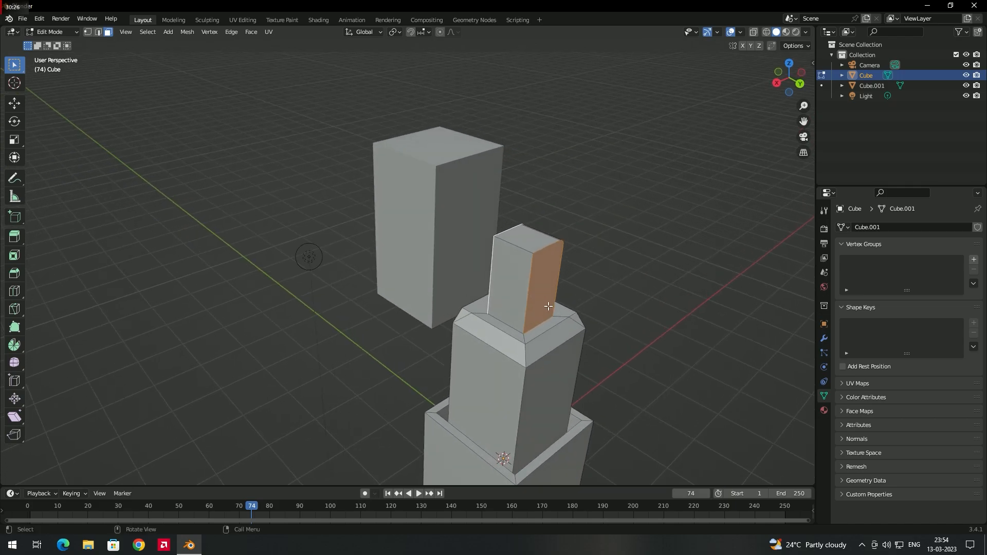
key(alt+e)
key(alt+e)
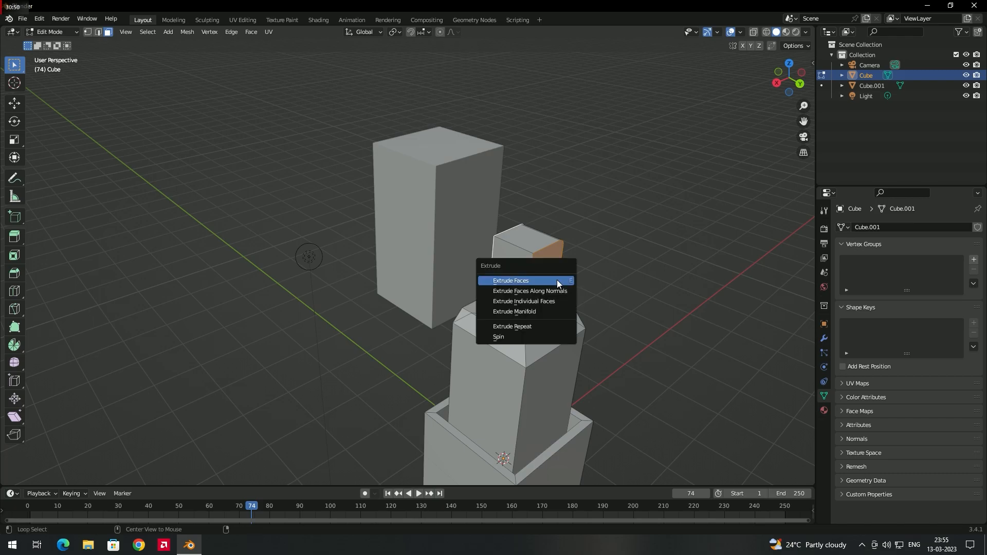
click(524, 303)
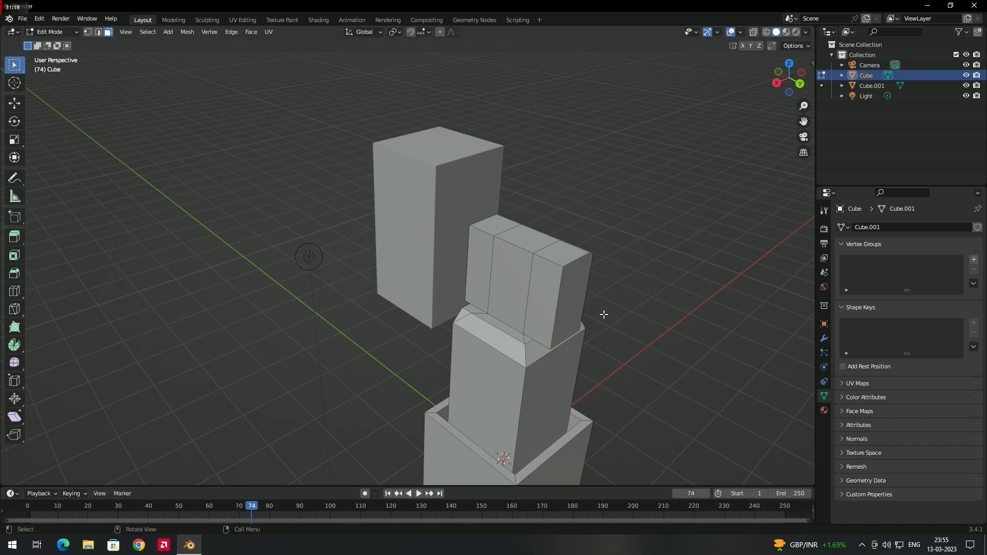
middle_drag(604, 314, 499, 315)
click(233, 279)
Step: Select the middle face on both long sides of the widened top tier and extrude them individually by about 0.707 m
middle_drag(233, 278, 344, 301)
click(494, 293)
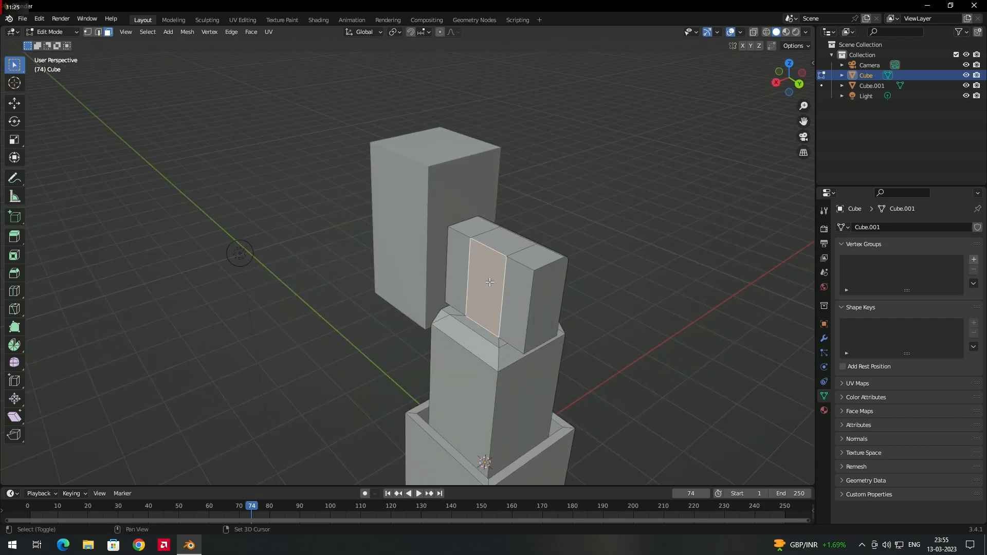
middle_drag(494, 293, 173, 245)
middle_drag(465, 266, 356, 291)
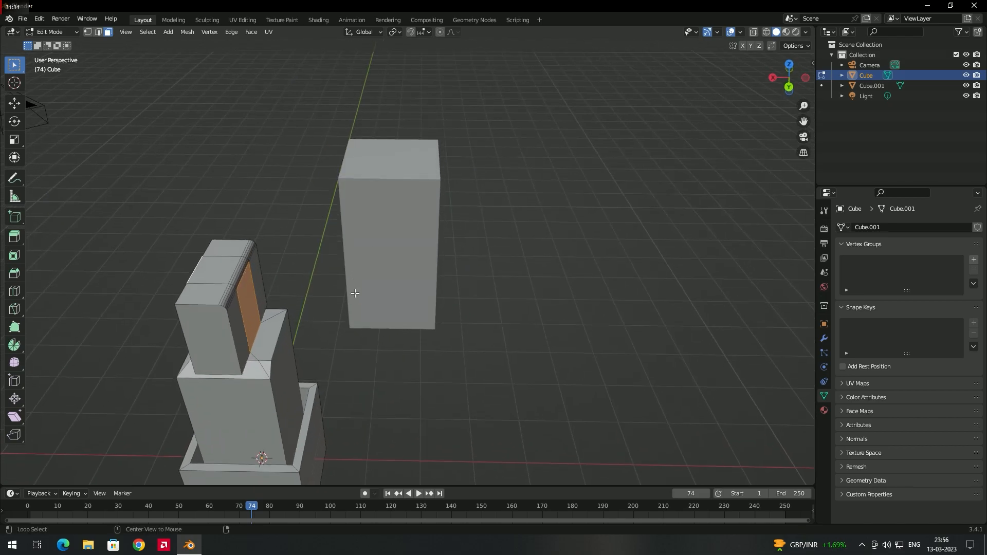
key(alt+e)
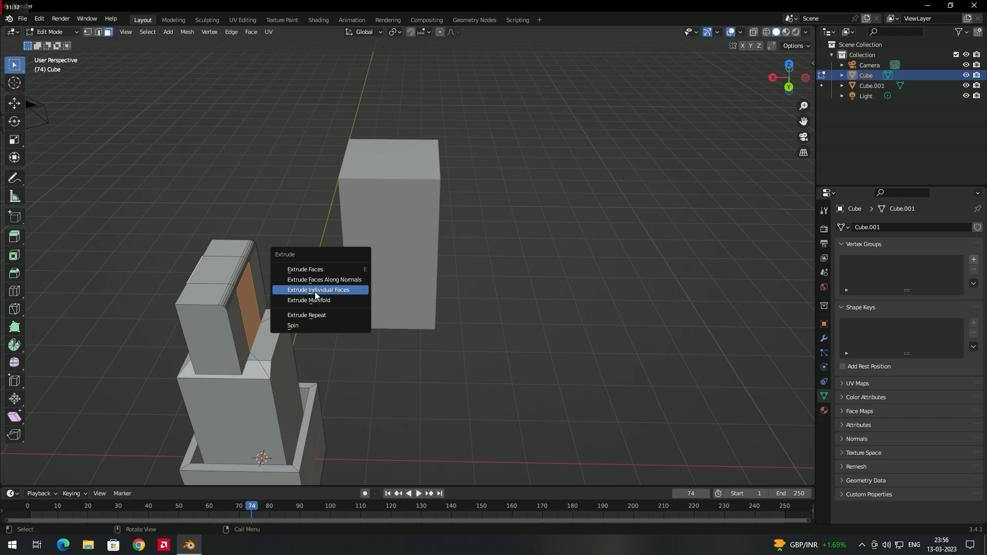
click(326, 291)
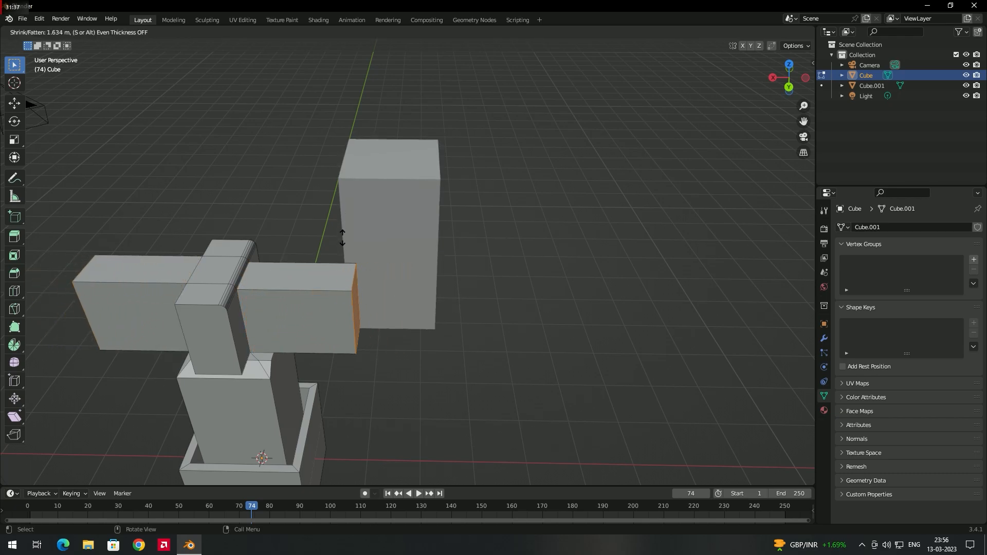
click(357, 255)
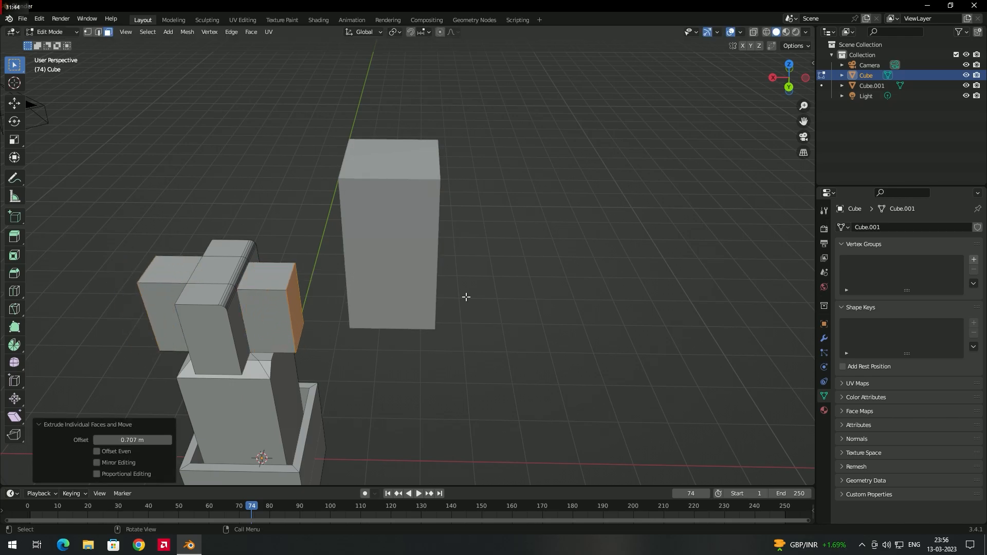
Step: Set the individual face extrusion's offset to 1.01 m and clear the selection
click(168, 441)
click(168, 441)
click(167, 440)
click(168, 440)
click(168, 440)
click(167, 440)
click(168, 440)
click(168, 440)
click(167, 440)
click(168, 440)
click(167, 441)
click(168, 440)
click(168, 441)
click(167, 440)
click(168, 440)
click(168, 440)
click(168, 440)
click(168, 440)
click(168, 440)
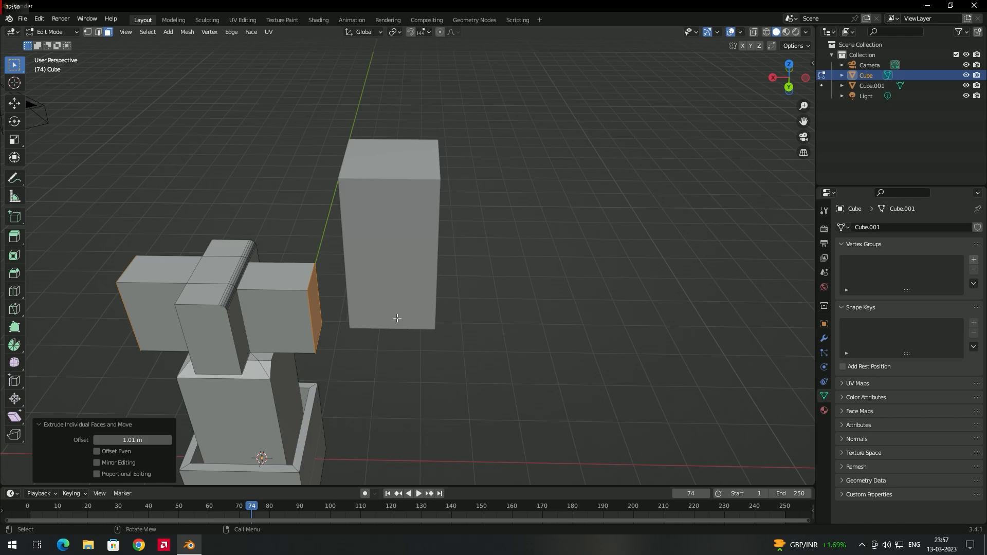
click(398, 351)
Step: Bevel the edges around one newly extruded arm's end face by about 0.128 m with 12 segments, and deselect
middle_drag(343, 353, 408, 337)
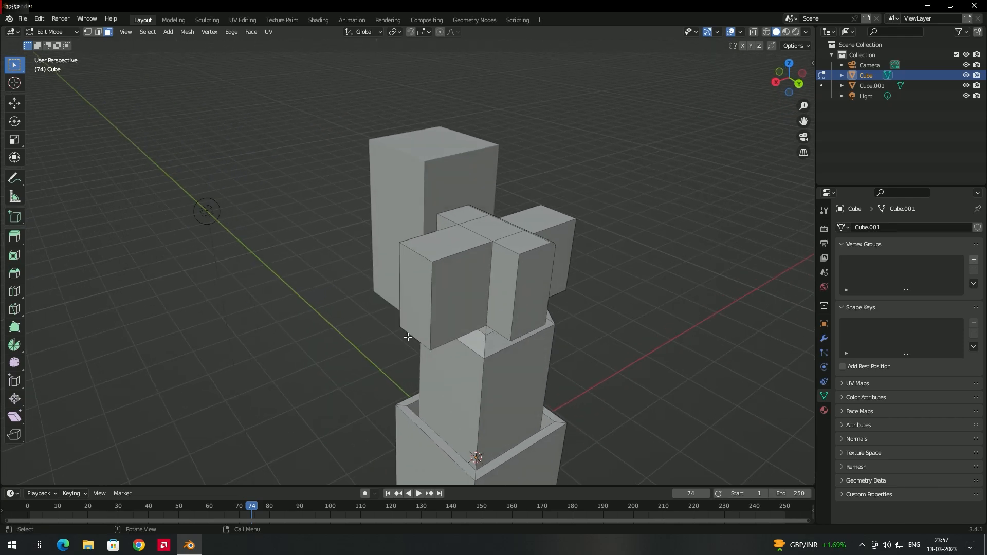
click(413, 293)
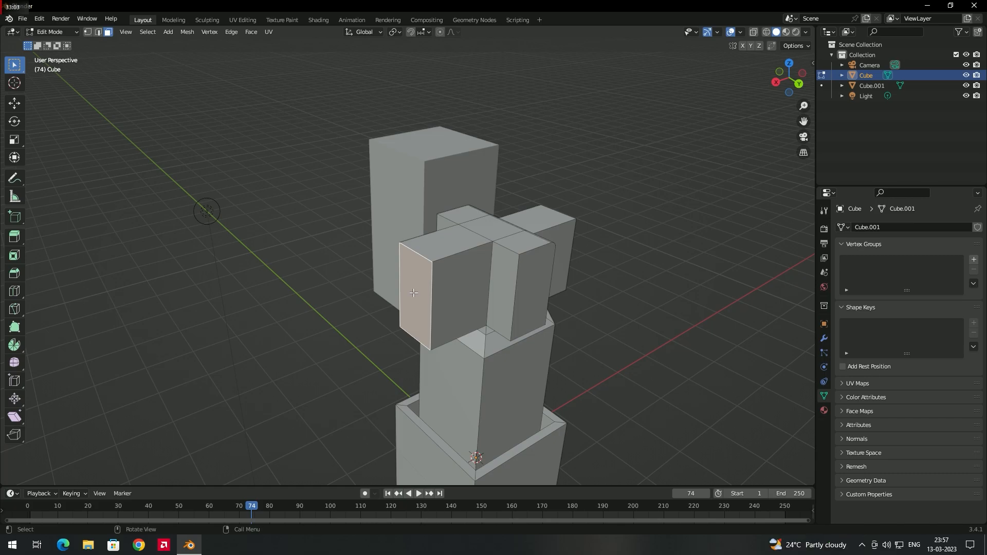
key(ctrl+b)
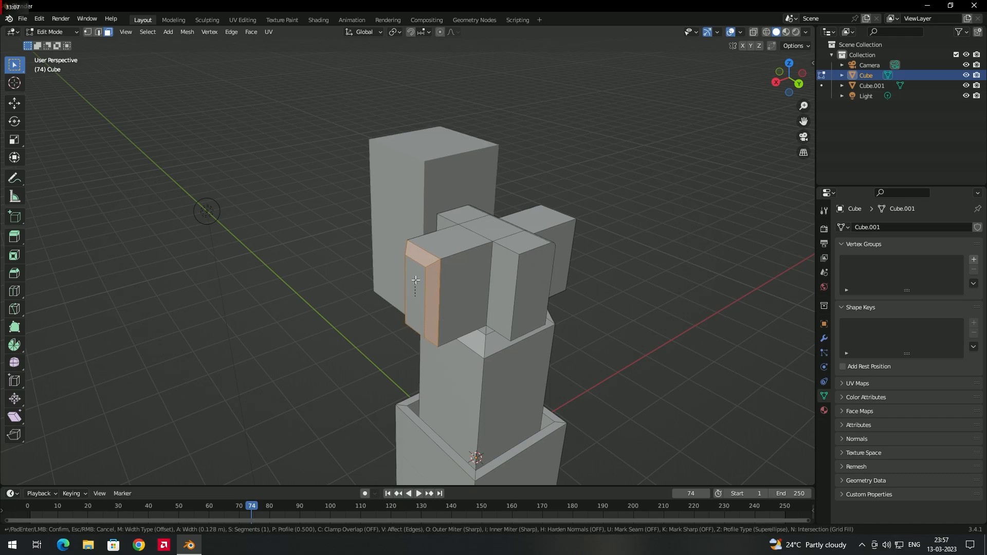
click(416, 281)
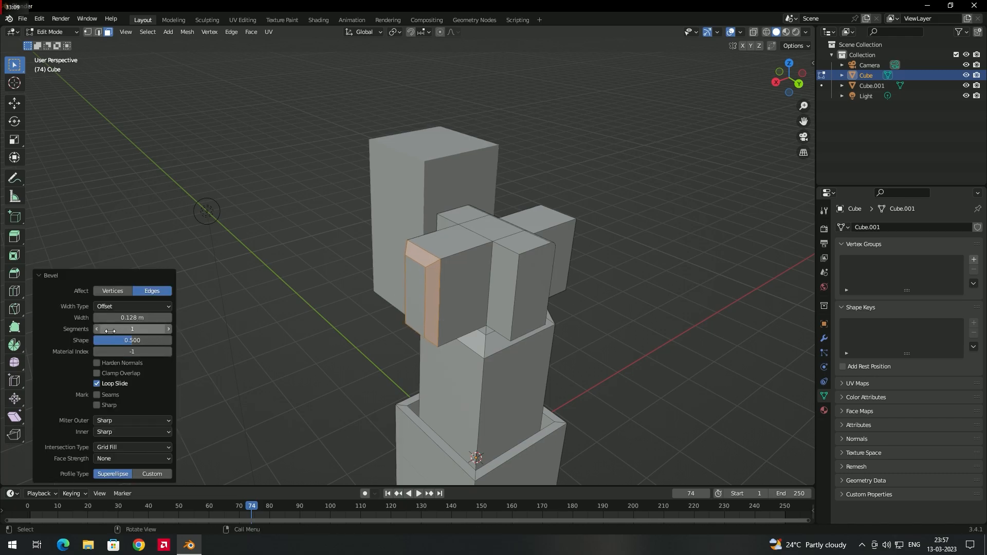
drag(111, 328, 149, 329)
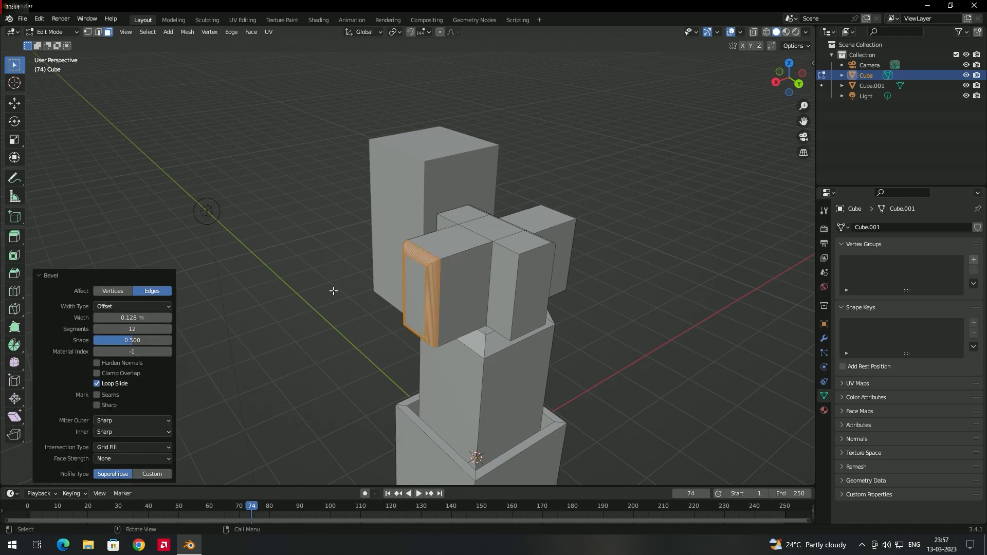
scroll(446, 244, up, 3)
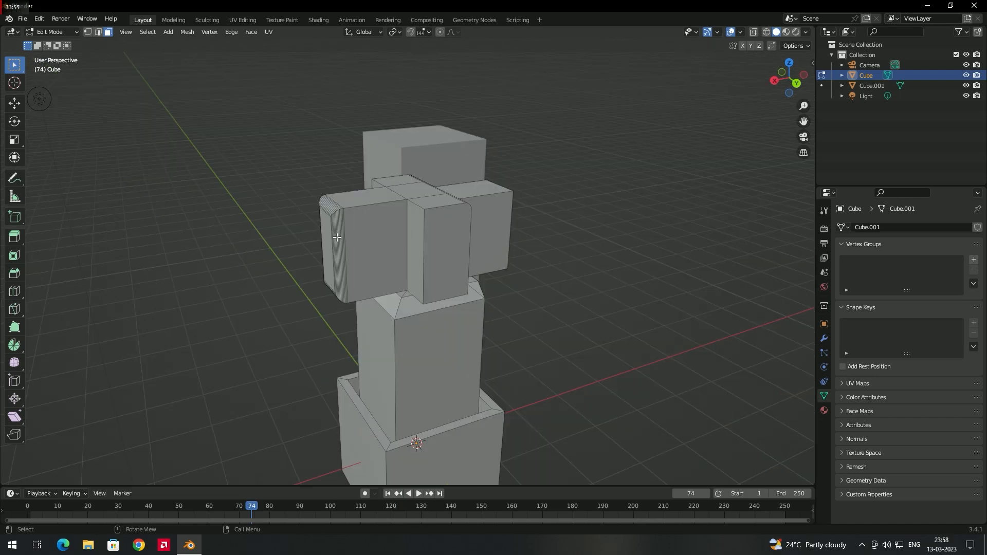
middle_drag(323, 237, 346, 236)
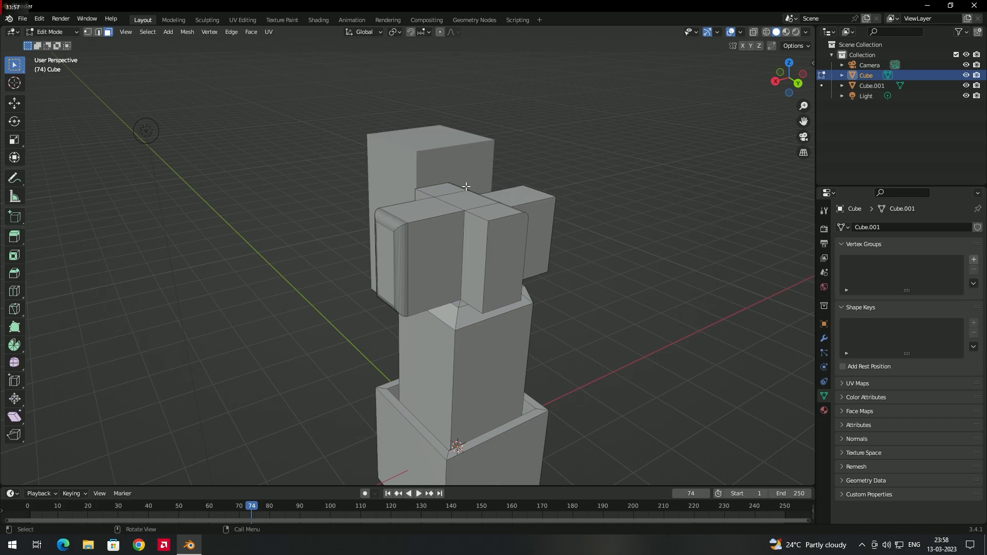